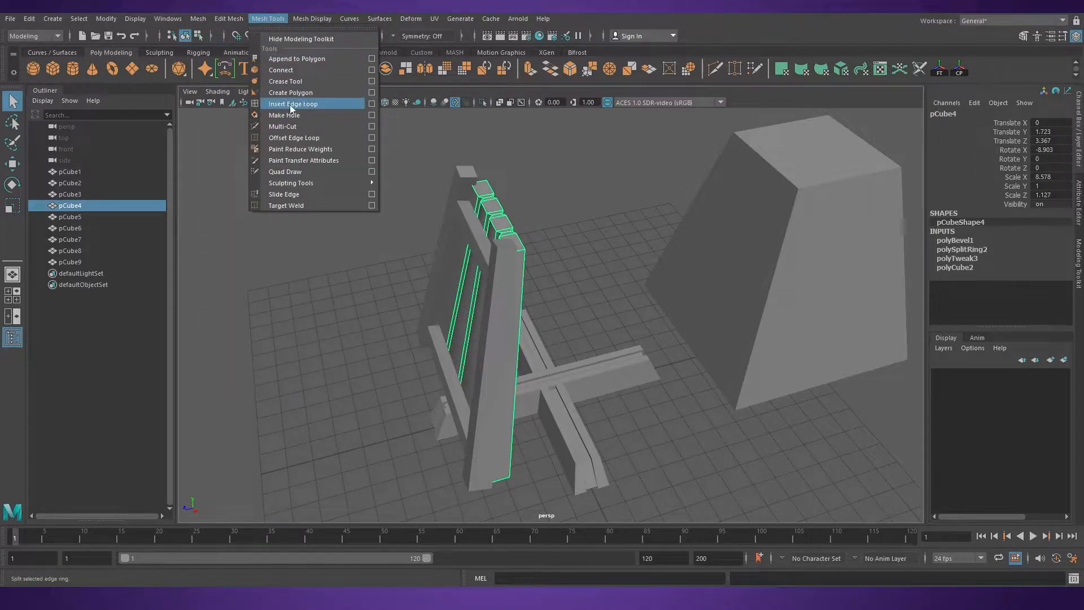
Insert supporting edge loops beside the grooves and borders of the plank panel with the Insert Edge Loop tool
{"action": "left_click", "coordinate": [982, 72]}
{"action": "left_click_drag", "start_coordinate": [492, 340], "coordinate": [486, 260], "text": "alt"}
{"action": "middle_click_drag", "start_coordinate": [487, 260], "coordinate": [484, 342], "text": "alt"}
{"action": "right_click_drag", "start_coordinate": [484, 341], "coordinate": [676, 361], "text": "alt"}
{"action": "left_click_drag", "start_coordinate": [427, 305], "coordinate": [436, 273]}
{"action": "right_click_drag", "start_coordinate": [497, 344], "coordinate": [443, 371], "text": "alt"}
{"action": "left_click_drag", "start_coordinate": [443, 372], "coordinate": [448, 293], "text": "alt"}
{"action": "left_click", "coordinate": [449, 349]}
{"action": "right_click_drag", "start_coordinate": [447, 293], "coordinate": [491, 308], "text": "alt"}
{"action": "left_click_drag", "start_coordinate": [491, 307], "coordinate": [459, 346], "text": "alt"}
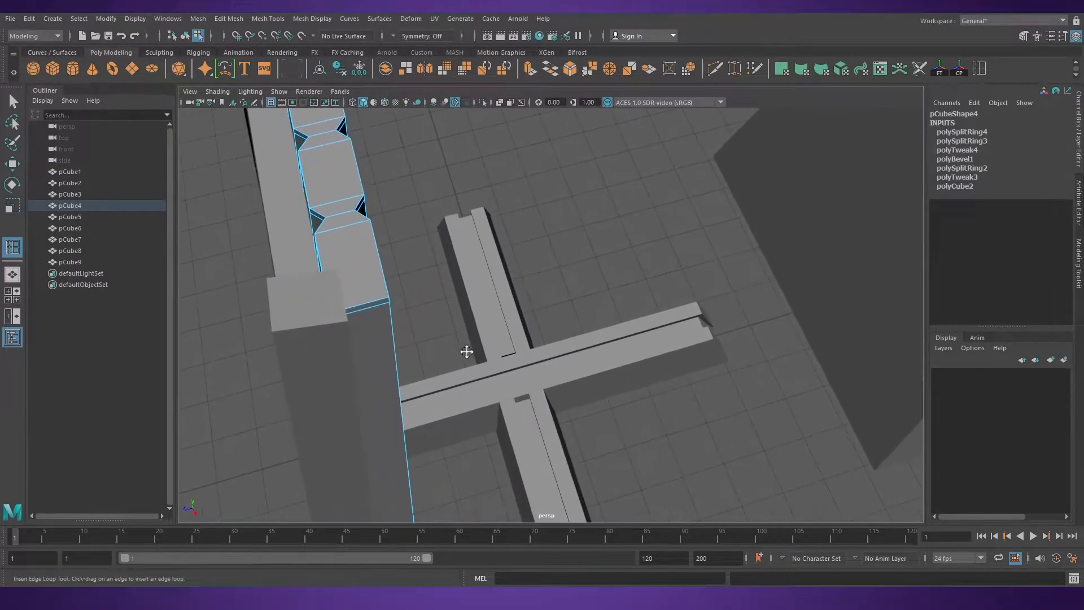
{"action": "middle_click_drag", "start_coordinate": [459, 346], "coordinate": [503, 361], "text": "alt"}
{"action": "left_click_drag", "start_coordinate": [420, 366], "coordinate": [473, 361]}
{"action": "left_click_drag", "start_coordinate": [526, 335], "coordinate": [530, 367], "text": "alt"}
{"action": "left_click", "coordinate": [401, 418]}
Insert evenly spaced edge loops across the planks using the Multi split type with 5 divisions, and return to object mode
{"action": "key", "text": "w"}
{"action": "left_click", "coordinate": [545, 357]}
{"action": "right_click_drag", "start_coordinate": [544, 359], "coordinate": [584, 403], "text": "shift"}
{"action": "left_click", "coordinate": [982, 133]}
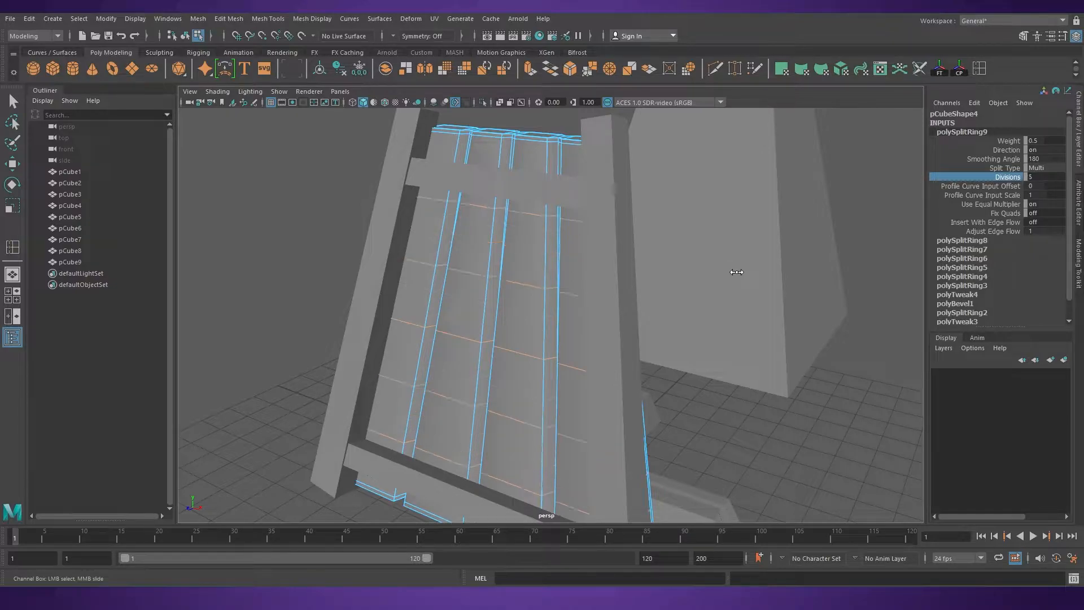
{"action": "scroll", "coordinate": [536, 272], "scroll_direction": "down", "scroll_amount": 2}
{"action": "right_click_drag", "start_coordinate": [537, 272], "coordinate": [581, 232]}
{"action": "left_click", "coordinate": [837, 333]}
Display the plank panel in smooth preview and freeze its transformations
{"action": "key", "text": "w"}
{"action": "scroll", "coordinate": [508, 350], "scroll_direction": "down", "scroll_amount": 3}
{"action": "left_click_drag", "start_coordinate": [486, 353], "coordinate": [508, 361], "text": "alt"}
{"action": "left_click", "coordinate": [524, 360]}
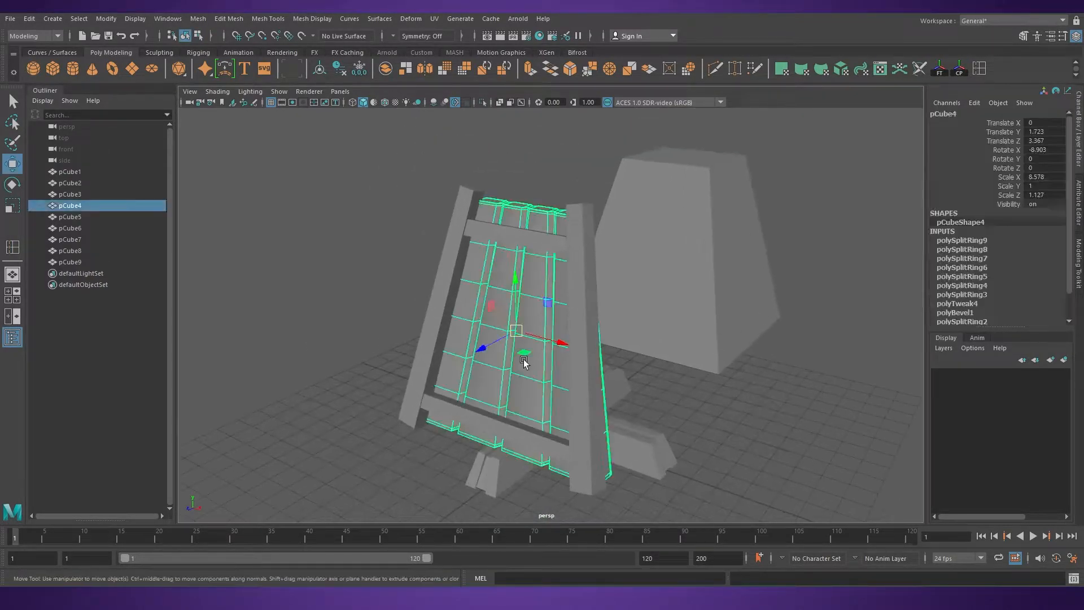
{"action": "left_click", "coordinate": [729, 418]}
{"action": "left_click_drag", "start_coordinate": [728, 418], "coordinate": [525, 384], "text": "alt"}
{"action": "scroll", "coordinate": [500, 340], "scroll_direction": "up", "scroll_amount": 2}
{"action": "left_click", "coordinate": [501, 340]}
{"action": "left_click", "coordinate": [717, 456]}
{"action": "left_click", "coordinate": [510, 361]}
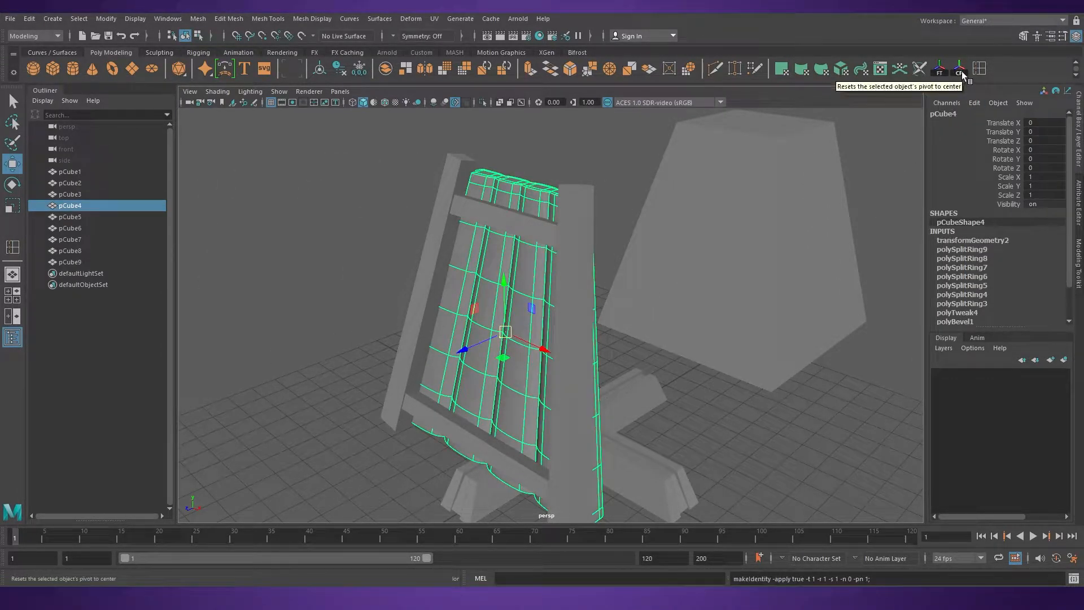
Add the command that deletes all history to the shelf and clear the scene's construction history
{"action": "left_click", "coordinate": [169, 20]}
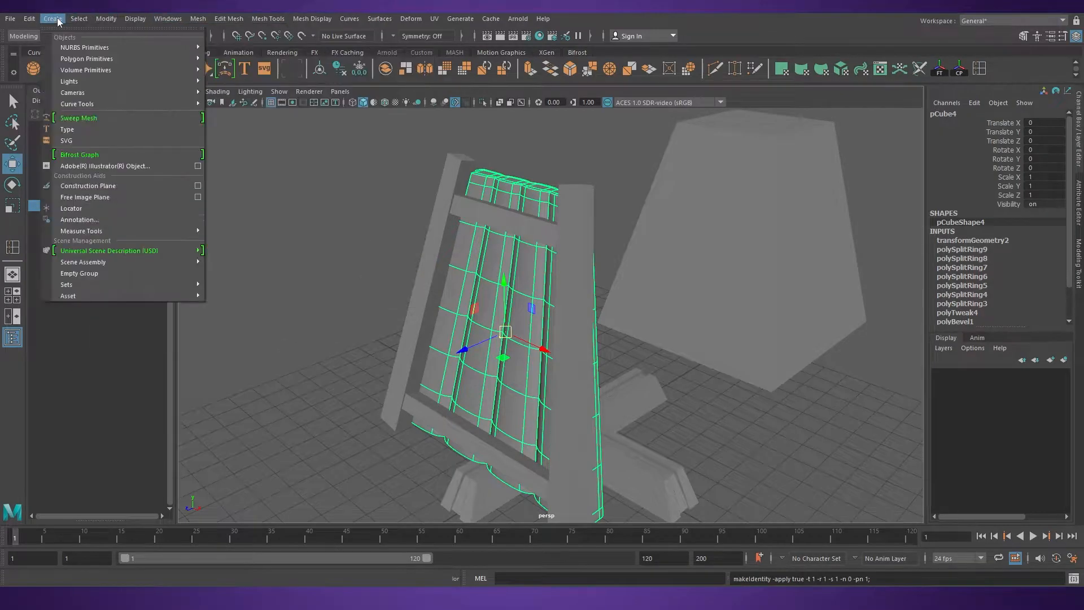
{"action": "mouse_move", "coordinate": [107, 21]}
{"action": "left_click", "coordinate": [29, 19]}
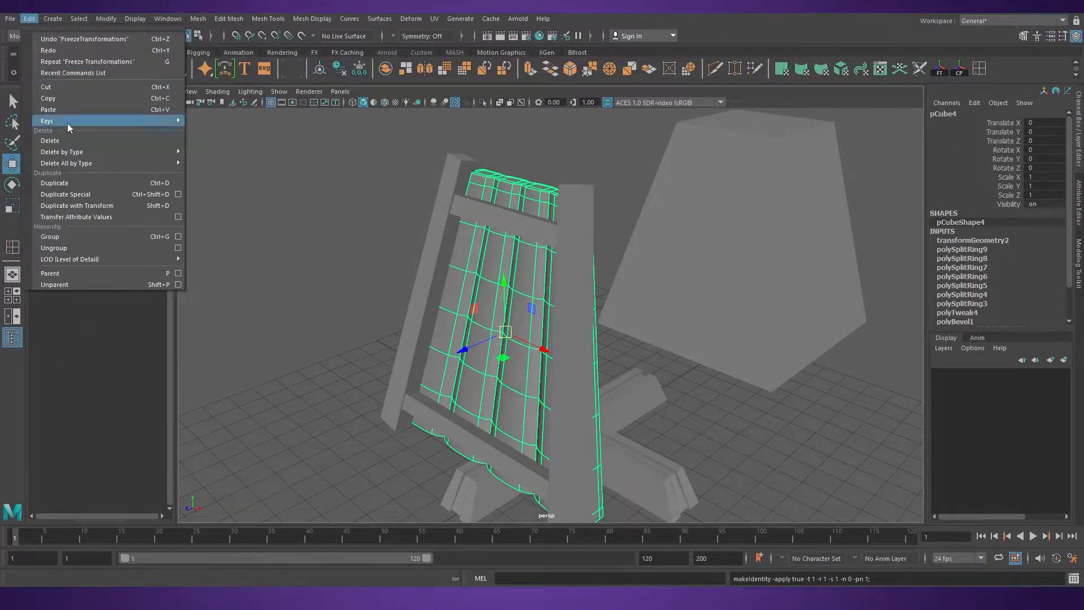
{"action": "mouse_move", "coordinate": [72, 153]}
{"action": "mouse_move", "coordinate": [110, 163]}
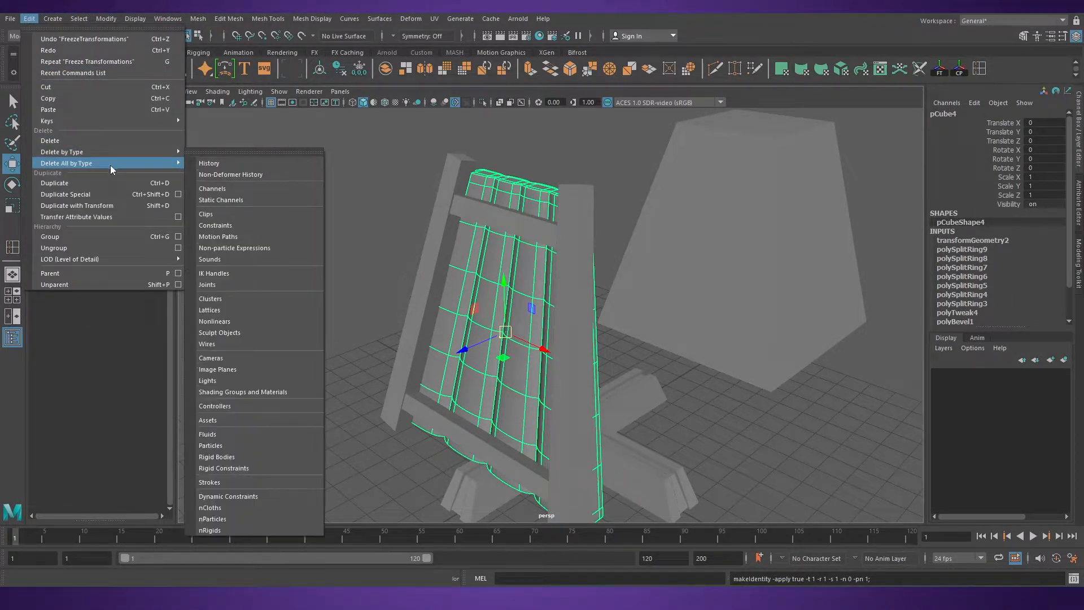
{"action": "left_click", "coordinate": [218, 164]}
{"action": "left_click", "coordinate": [869, 198]}
Group the plank panel together with its corner posts and its upper and lower rails
{"action": "mouse_move", "coordinate": [680, 395]}
{"action": "left_mouse_down", "text": "alt"}
{"action": "mouse_move", "coordinate": [654, 385]}
{"action": "mouse_move", "coordinate": [666, 404]}
{"action": "left_mouse_up", "text": "alt"}
{"action": "right_click_drag", "start_coordinate": [667, 404], "coordinate": [564, 400], "text": "alt"}
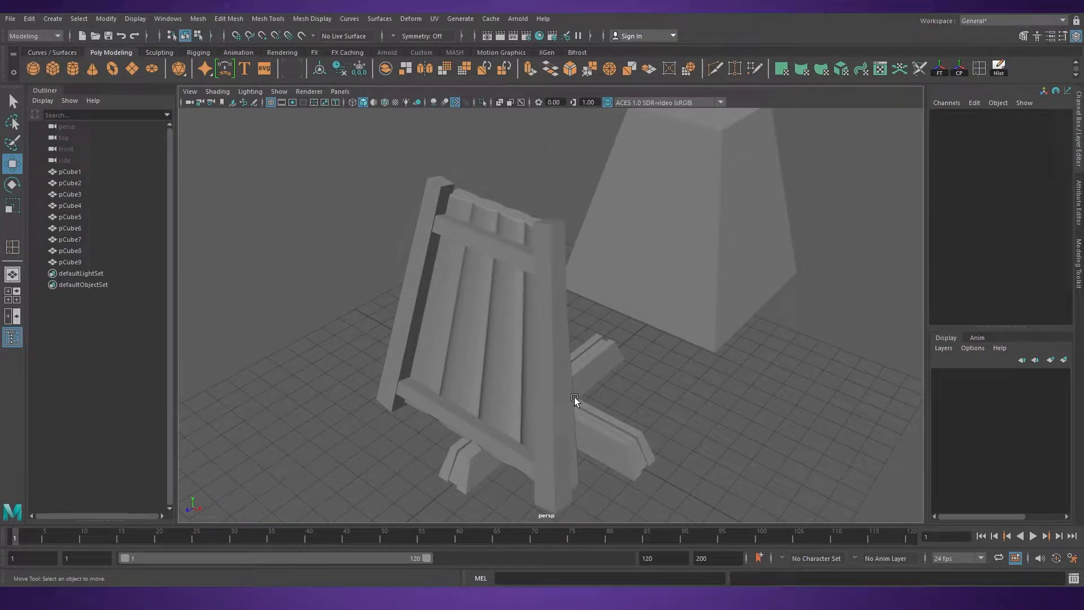
{"action": "left_click_drag", "start_coordinate": [615, 360], "coordinate": [523, 375], "text": "alt"}
{"action": "left_click", "coordinate": [504, 339]}
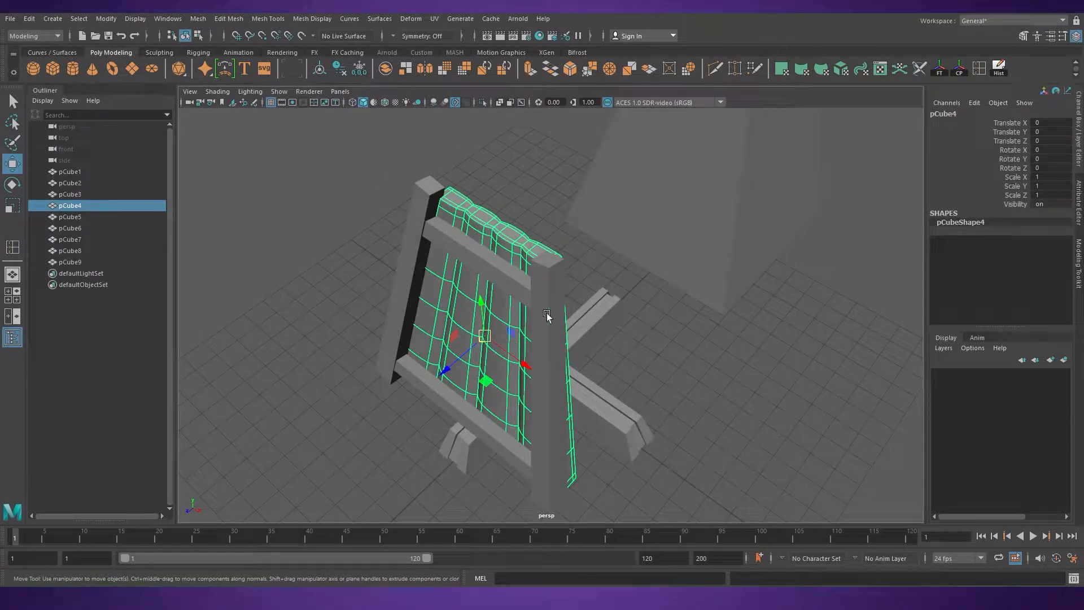
{"action": "left_click", "coordinate": [546, 314], "text": "shift"}
{"action": "left_click", "coordinate": [496, 267], "text": "shift"}
{"action": "left_click", "coordinate": [392, 338], "text": "shift"}
{"action": "left_click_drag", "start_coordinate": [392, 337], "coordinate": [581, 440], "text": "alt"}
{"action": "key", "text": "ctrl+g"}
Duplicate the wall group and set the copy's Rotate Y to 90 for the adjacent side
{"action": "key", "text": "e"}
{"action": "key", "text": "ctrl+d"}
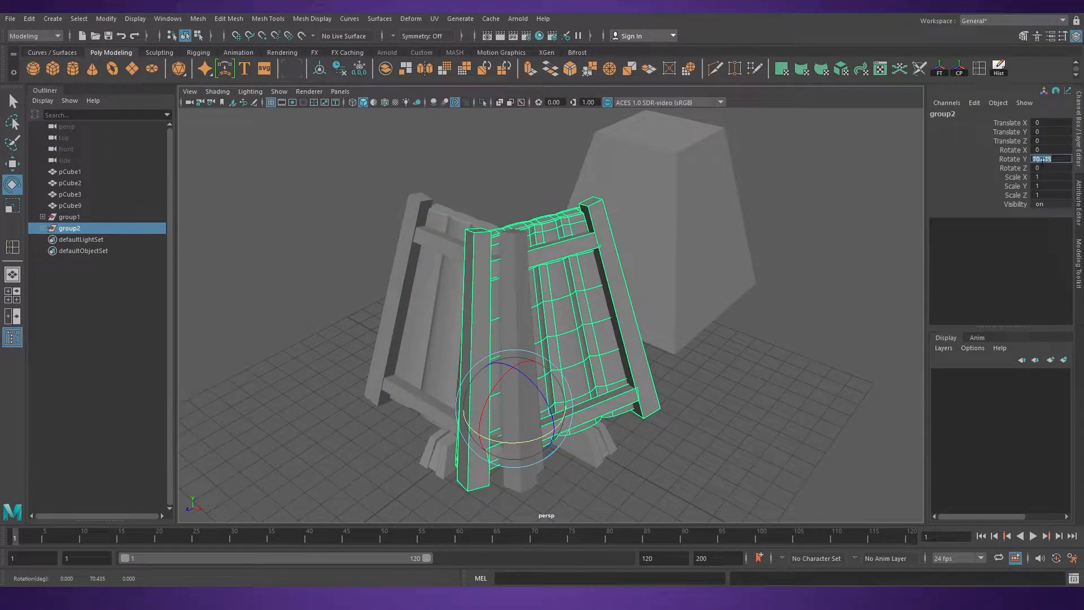
{"action": "type", "text": "90"}
{"action": "key", "text": "Return"}
{"action": "mouse_move", "coordinate": [621, 369]}
{"action": "left_mouse_down", "text": "alt"}
{"action": "mouse_move", "coordinate": [727, 355]}
{"action": "mouse_move", "coordinate": [588, 368]}
{"action": "mouse_move", "coordinate": [487, 351]}
{"action": "mouse_move", "coordinate": [653, 367]}
{"action": "mouse_move", "coordinate": [633, 383]}
{"action": "mouse_move", "coordinate": [618, 374]}
{"action": "left_mouse_up", "text": "alt"}
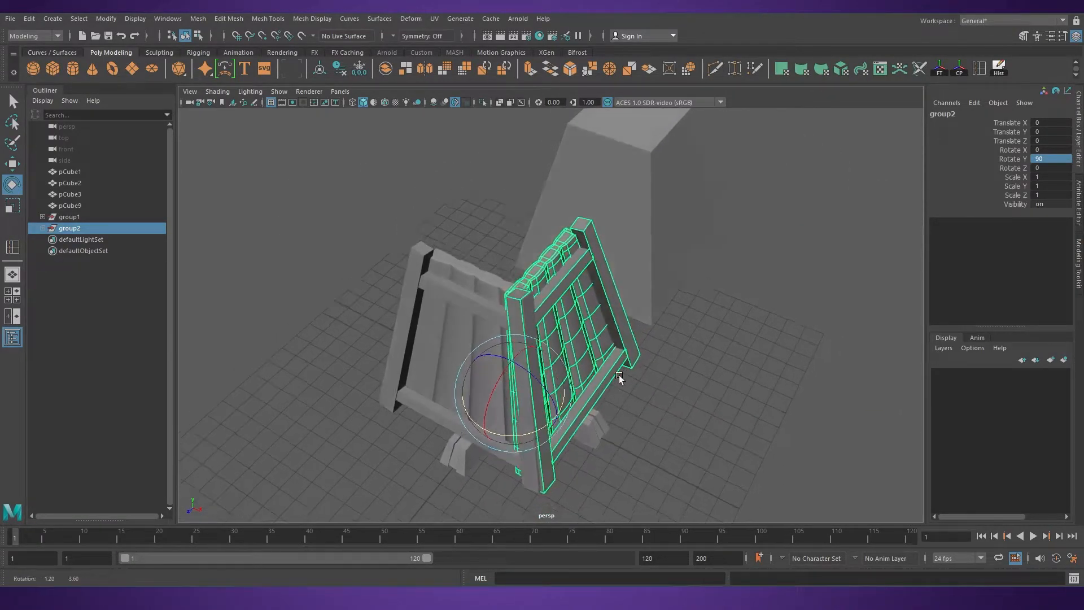
Delete the duplicated corner post where the first two walls meet, keeping a single post at that corner
{"action": "left_click", "coordinate": [672, 418]}
{"action": "left_click", "coordinate": [545, 448]}
{"action": "left_click", "coordinate": [617, 481]}
{"action": "left_click", "coordinate": [536, 467]}
{"action": "left_click", "coordinate": [568, 489]}
{"action": "left_click", "coordinate": [549, 478]}
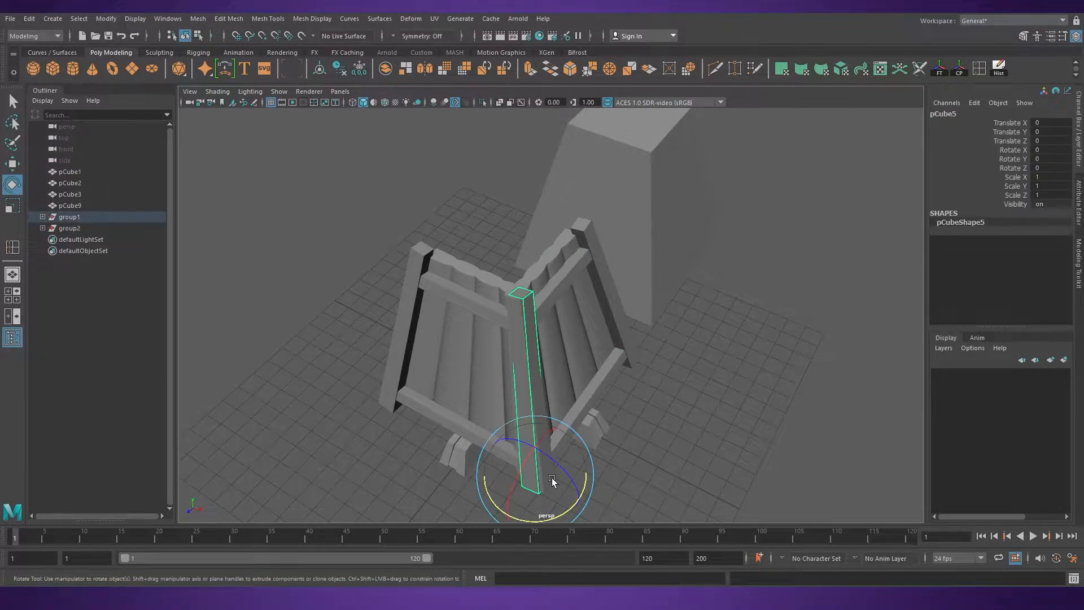
{"action": "scroll", "coordinate": [537, 470], "scroll_direction": "up", "scroll_amount": 5}
{"action": "middle_click_drag", "start_coordinate": [482, 304], "coordinate": [493, 264], "text": "alt"}
{"action": "left_click", "coordinate": [493, 264]}
{"action": "key", "text": "Delete"}
Duplicate the second wall group and set the copy's Rotate Y to 180 for the third side
{"action": "scroll", "coordinate": [524, 310], "scroll_direction": "down", "scroll_amount": 4}
{"action": "left_click_drag", "start_coordinate": [671, 365], "coordinate": [657, 448], "text": "alt"}
{"action": "left_click", "coordinate": [602, 343]}
{"action": "left_click", "coordinate": [657, 448]}
{"action": "left_click", "coordinate": [645, 368]}
{"action": "key", "text": "Up"}
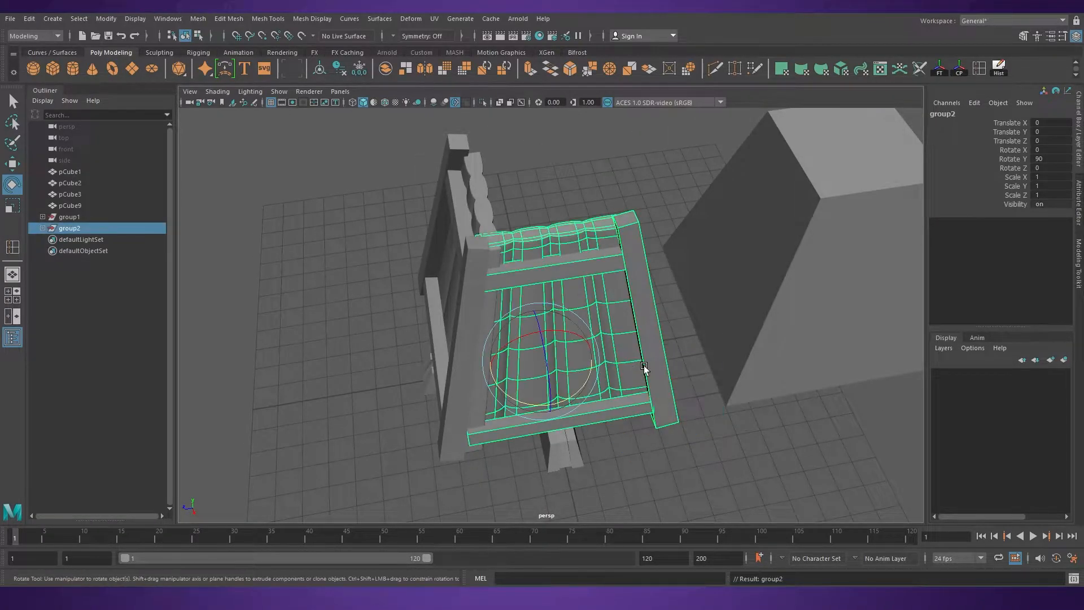
{"action": "left_click_drag", "start_coordinate": [635, 402], "coordinate": [631, 436], "text": "alt"}
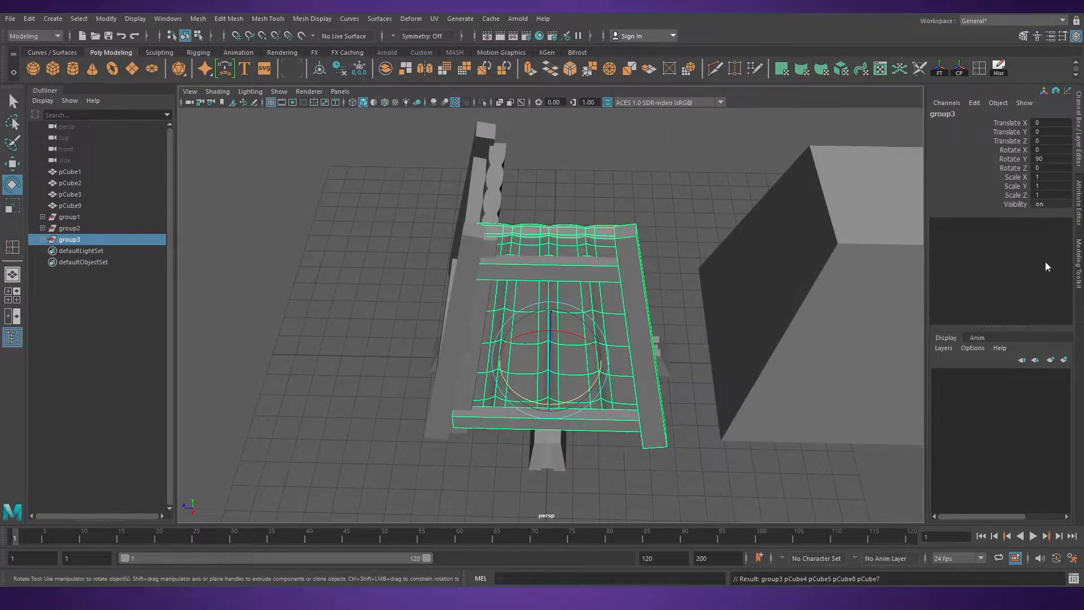
{"action": "type", "text": "180"}
{"action": "key", "text": "Return"}
Duplicate the wall with the same rotation offset to close the fourth side, and delete its redundant corner post
{"action": "left_click_drag", "start_coordinate": [609, 259], "coordinate": [606, 288], "text": "alt"}
{"action": "key", "text": "shift+d"}
{"action": "left_click_drag", "start_coordinate": [689, 287], "coordinate": [583, 312], "text": "alt"}
{"action": "middle_click_drag", "start_coordinate": [584, 311], "coordinate": [588, 280], "text": "alt"}
{"action": "left_click_drag", "start_coordinate": [588, 280], "coordinate": [683, 337], "text": "alt"}
{"action": "left_click", "coordinate": [806, 256]}
{"action": "left_click", "coordinate": [618, 221]}
{"action": "key", "text": "Delete"}
Try the Parent, Along Rotation Axis and Custom axis orientations of the Scale tool on the second wall's plank panel
{"action": "left_click", "coordinate": [552, 380]}
{"action": "key", "text": "r"}
{"action": "double_click", "coordinate": [12, 205]}
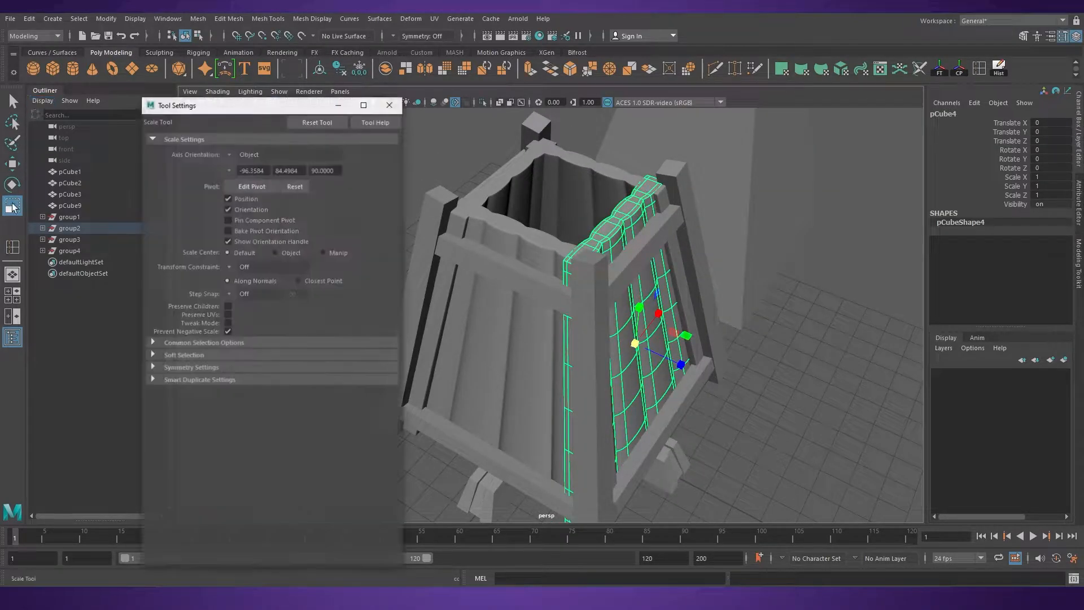
{"action": "left_click", "coordinate": [229, 154]}
{"action": "left_click", "coordinate": [240, 165]}
{"action": "left_click", "coordinate": [246, 184]}
{"action": "left_click", "coordinate": [247, 190]}
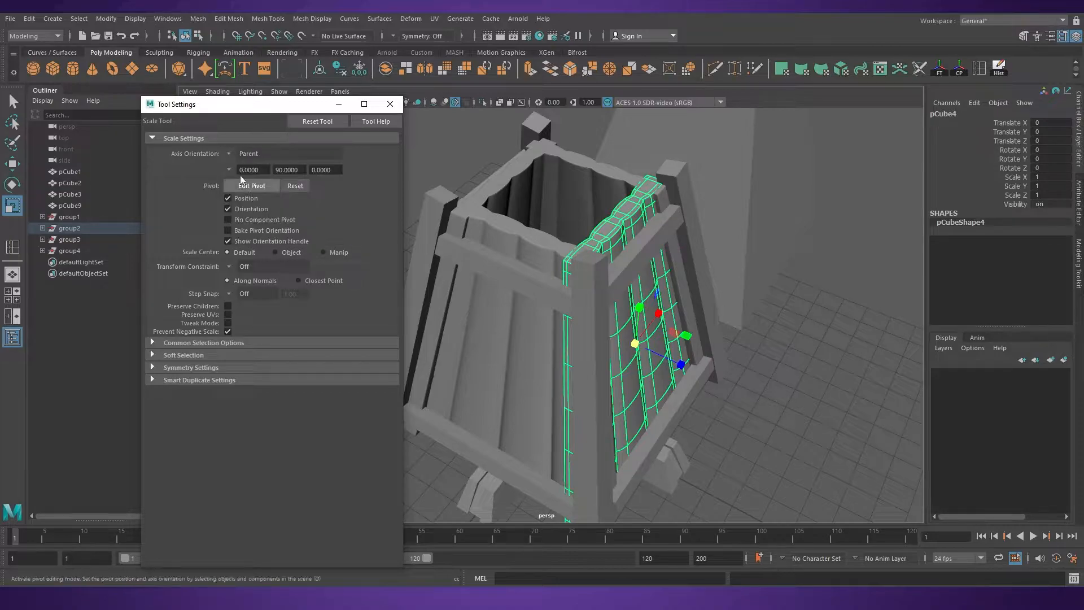
{"action": "left_click", "coordinate": [255, 208]}
{"action": "left_click", "coordinate": [271, 218]}
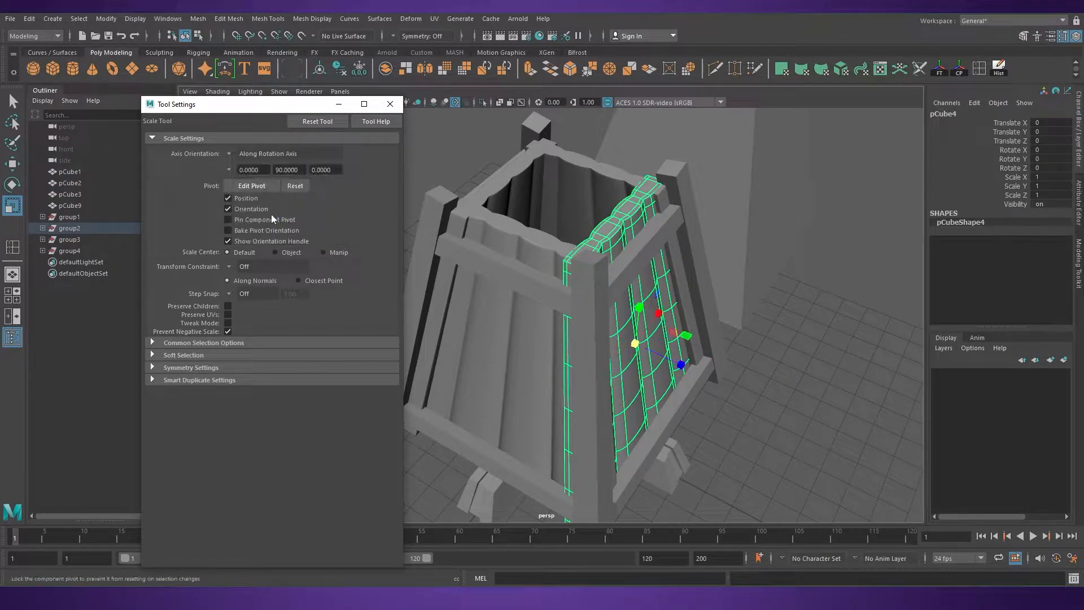
{"action": "left_click", "coordinate": [261, 239]}
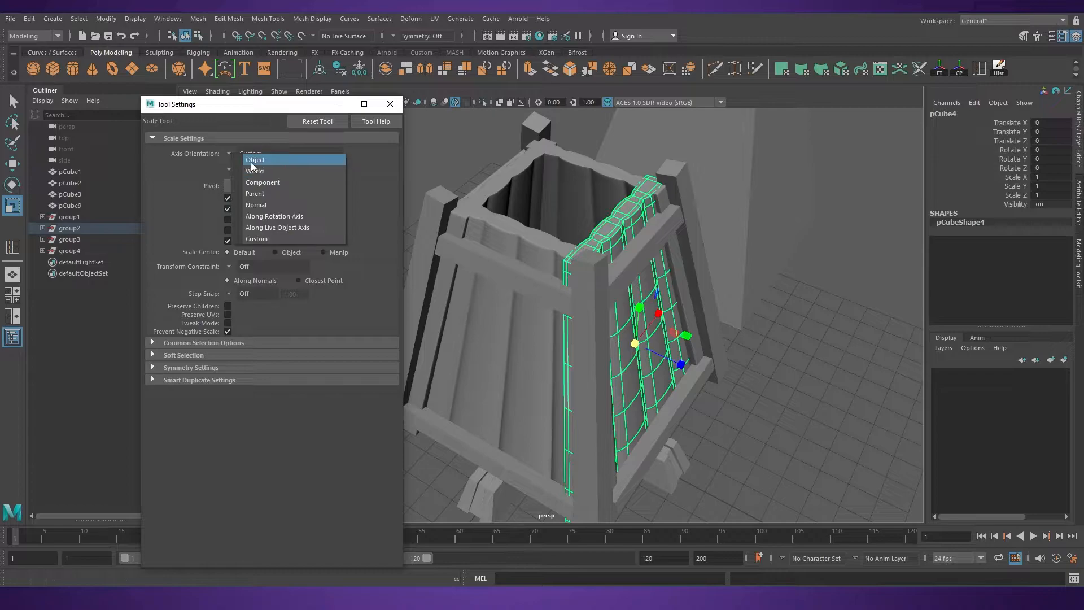
{"action": "left_click", "coordinate": [396, 107]}
Tilt the pivot of the third wall's plank panel to align it with the wall's slope
{"action": "left_click_drag", "start_coordinate": [652, 327], "coordinate": [690, 350], "text": "alt"}
{"action": "left_click_drag", "start_coordinate": [651, 359], "coordinate": [587, 353]}
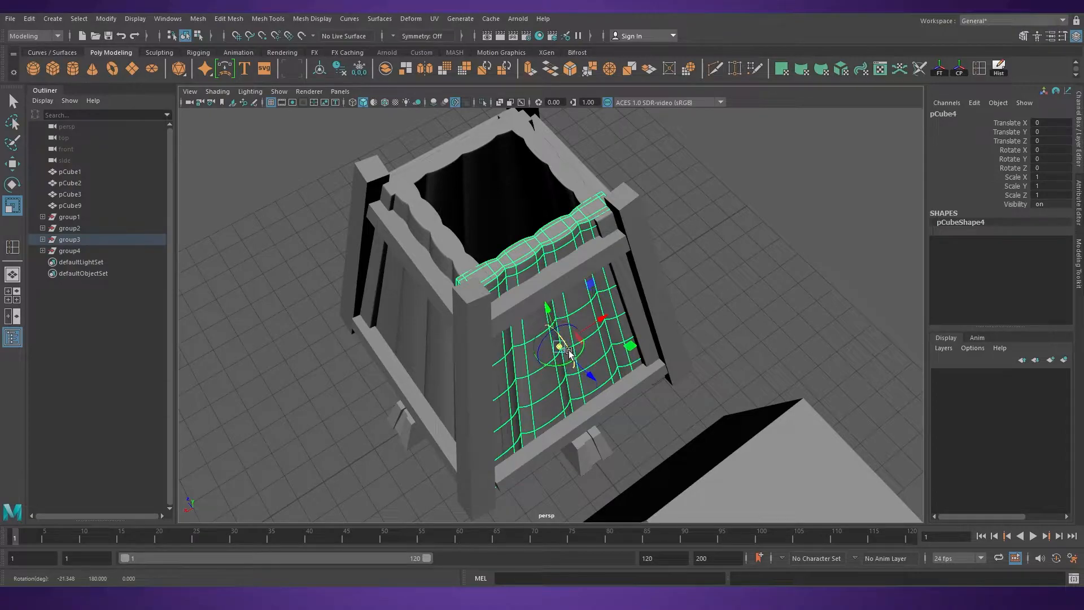
{"action": "left_click_drag", "start_coordinate": [569, 351], "coordinate": [681, 427], "text": "alt"}
{"action": "left_click", "coordinate": [717, 391]}
Edit the pivot of the fourth wall's plank panel and adjust the panel's scale along its width
{"action": "left_click_drag", "start_coordinate": [518, 358], "coordinate": [535, 353], "text": "alt"}
{"action": "left_click", "coordinate": [535, 355]}
{"action": "left_click_drag", "start_coordinate": [535, 434], "coordinate": [635, 376], "text": "alt"}
{"action": "key", "text": "d"}
{"action": "left_click_drag", "start_coordinate": [621, 329], "coordinate": [619, 326]}
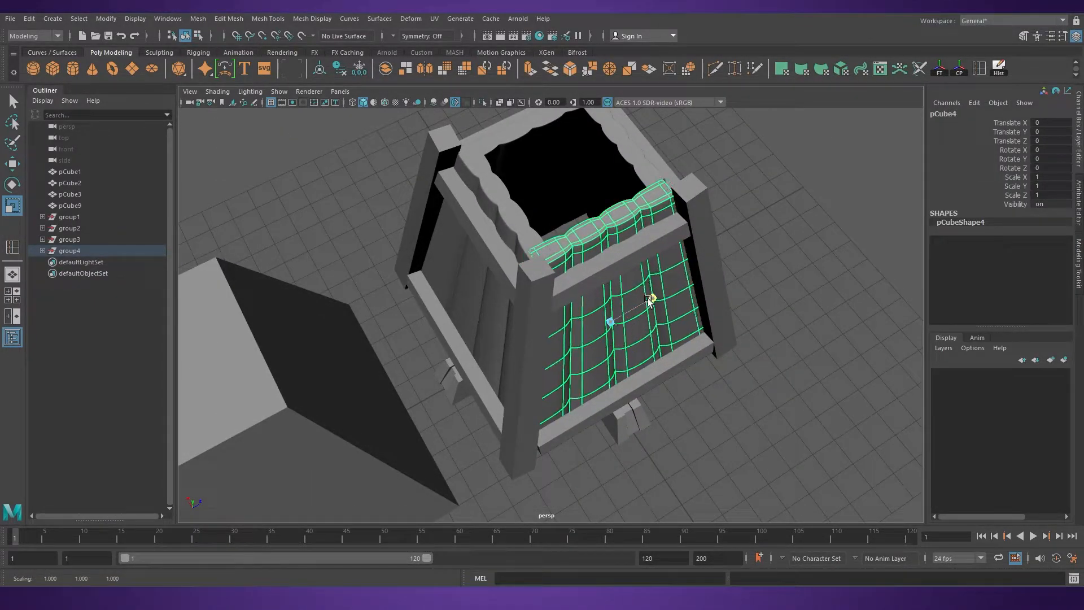
{"action": "left_click_drag", "start_coordinate": [650, 302], "coordinate": [629, 324], "text": "alt"}
{"action": "left_click_drag", "start_coordinate": [632, 361], "coordinate": [601, 331], "text": "alt"}
{"action": "left_click", "coordinate": [700, 356]}
Move the fourth wall's lower rail inward against the planks, to a Translate Z of about 3.94
{"action": "right_click_drag", "start_coordinate": [700, 356], "coordinate": [601, 366], "text": "alt"}
{"action": "left_click_drag", "start_coordinate": [601, 365], "coordinate": [628, 437], "text": "alt"}
{"action": "left_click", "coordinate": [591, 421]}
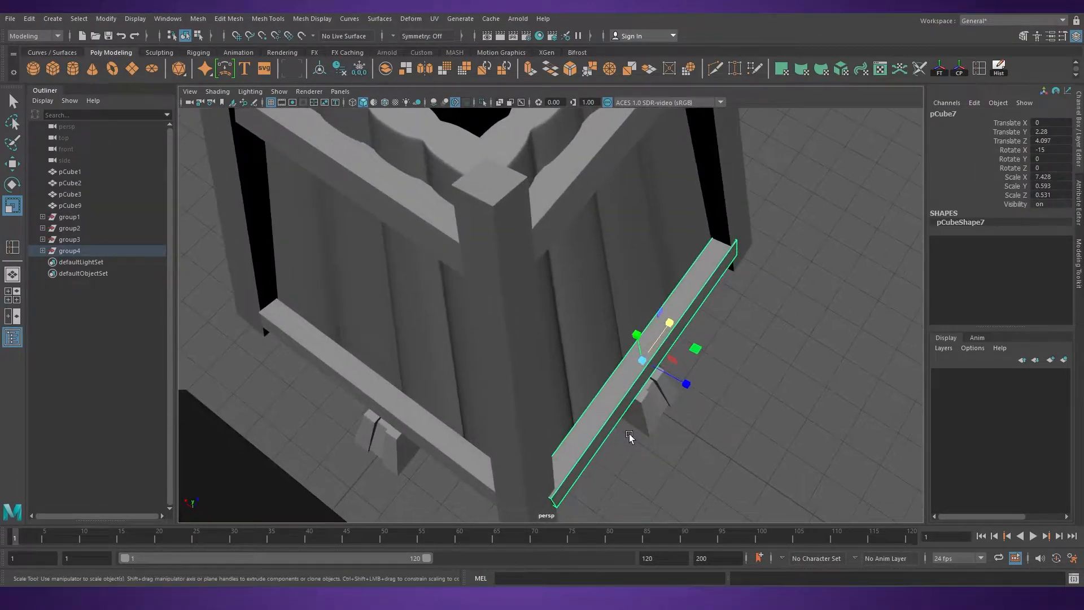
{"action": "left_click_drag", "start_coordinate": [602, 337], "coordinate": [596, 335]}
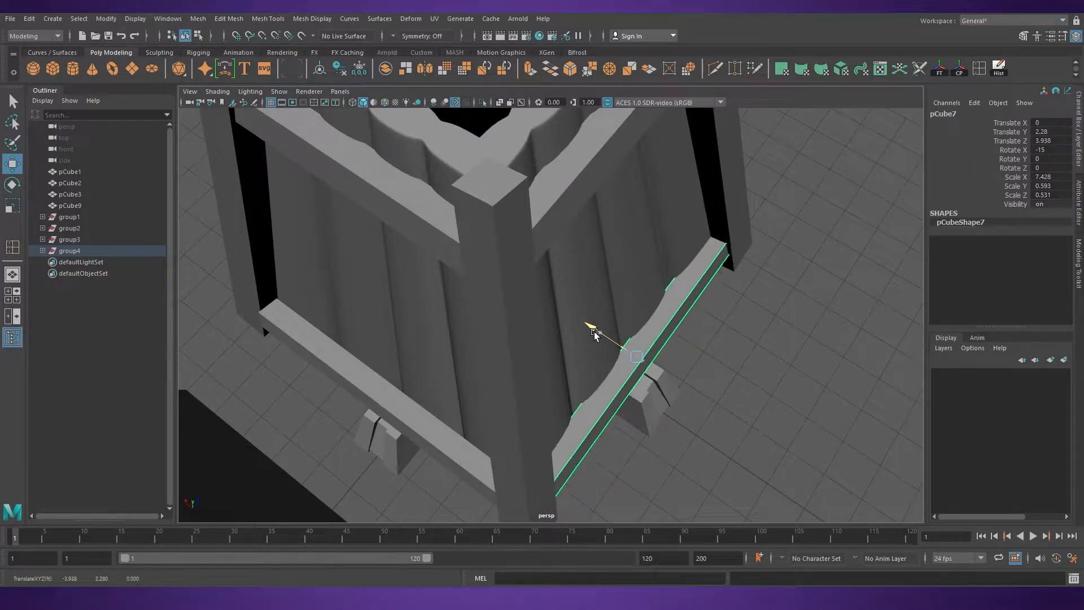
{"action": "left_click_drag", "start_coordinate": [661, 383], "coordinate": [625, 371], "text": "alt"}
{"action": "scroll", "coordinate": [624, 371], "scroll_direction": "down", "scroll_amount": 3}
{"action": "left_click", "coordinate": [779, 404]}
Adjust the end vertices of a lower rail so that it meets the corner post, and return to object mode
{"action": "left_click_drag", "start_coordinate": [779, 404], "coordinate": [576, 367], "text": "alt"}
{"action": "left_click", "coordinate": [569, 435]}
{"action": "left_click_drag", "start_coordinate": [717, 440], "coordinate": [522, 358], "text": "alt"}
{"action": "left_click", "coordinate": [647, 473]}
{"action": "right_click_drag", "start_coordinate": [508, 341], "coordinate": [460, 340]}
{"action": "left_click_drag", "start_coordinate": [474, 299], "coordinate": [434, 385]}
{"action": "left_click_drag", "start_coordinate": [433, 385], "coordinate": [461, 404], "text": "alt"}
{"action": "mouse_move", "coordinate": [556, 395]}
{"action": "left_mouse_down", "text": "alt"}
{"action": "mouse_move", "coordinate": [503, 375]}
{"action": "mouse_move", "coordinate": [573, 402]}
{"action": "left_mouse_up", "text": "alt"}
{"action": "right_click_drag", "start_coordinate": [566, 287], "coordinate": [627, 271]}
{"action": "left_click", "coordinate": [700, 392]}
Move the second wall's lower rail along its local Z axis to a Translate Z of about 3.99
{"action": "left_click_drag", "start_coordinate": [678, 339], "coordinate": [722, 378], "text": "alt"}
{"action": "left_click", "coordinate": [722, 378]}
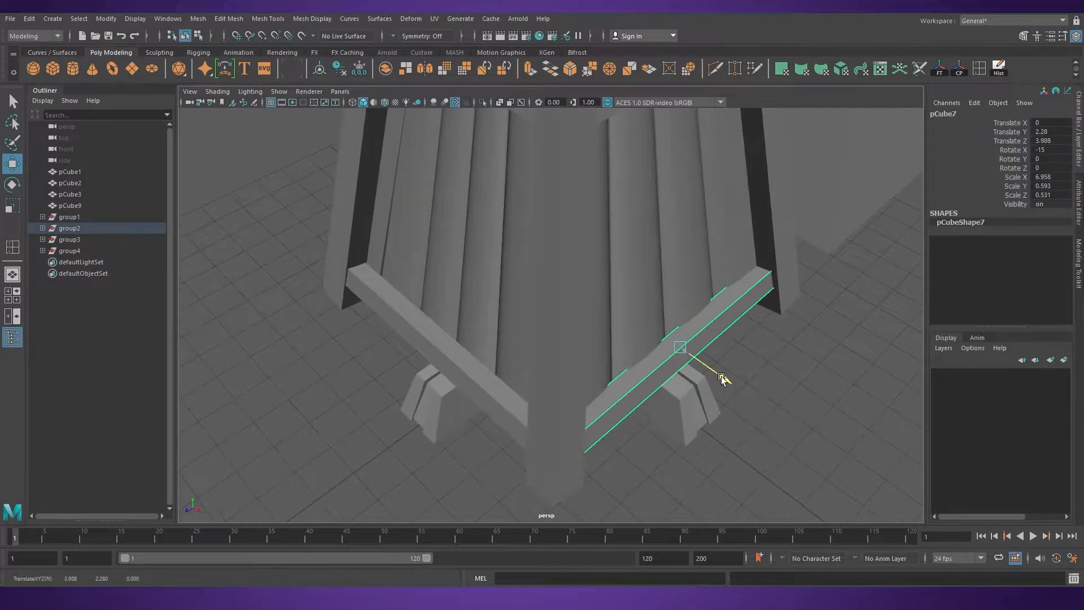
{"action": "left_click", "coordinate": [823, 435]}
Pull the end vertices of the third wall's lower rail towards the corner post and return to object mode
{"action": "left_click_drag", "start_coordinate": [823, 435], "coordinate": [558, 401], "text": "alt"}
{"action": "left_click", "coordinate": [628, 417]}
{"action": "right_click_drag", "start_coordinate": [516, 380], "coordinate": [464, 301]}
{"action": "left_click_drag", "start_coordinate": [464, 301], "coordinate": [487, 413], "text": "alt"}
{"action": "left_click_drag", "start_coordinate": [487, 413], "coordinate": [502, 437], "text": "alt"}
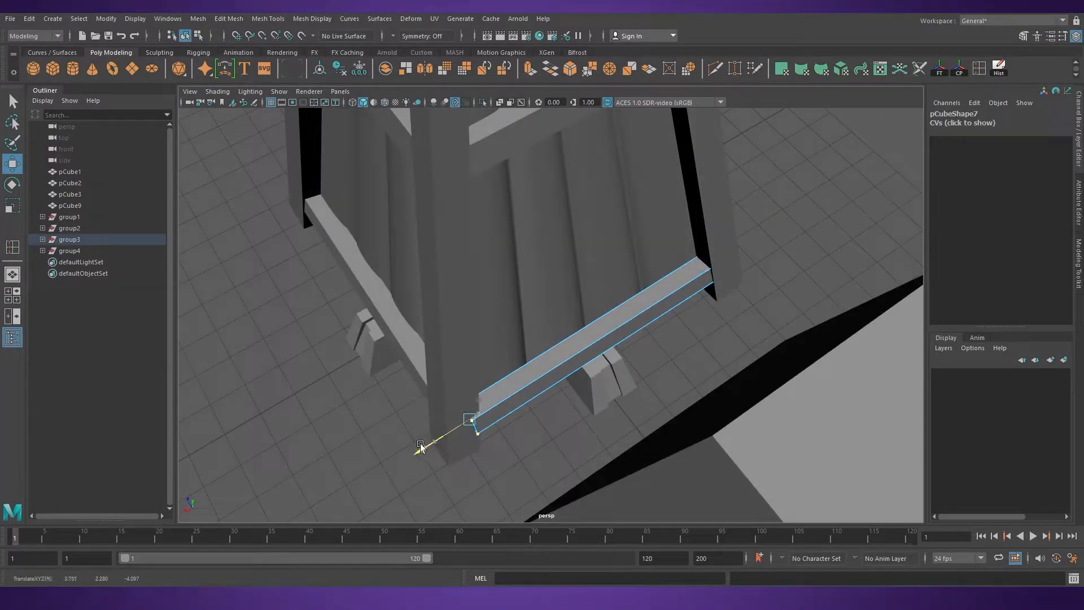
{"action": "right_click_drag", "start_coordinate": [546, 374], "coordinate": [582, 288]}
{"action": "left_click", "coordinate": [713, 375]}
Move the third wall's lower rail inward against the planks, to a Translate Z of about 3.97
{"action": "key", "text": "ctrl+z"}
{"action": "left_click_drag", "start_coordinate": [571, 304], "coordinate": [566, 299]}
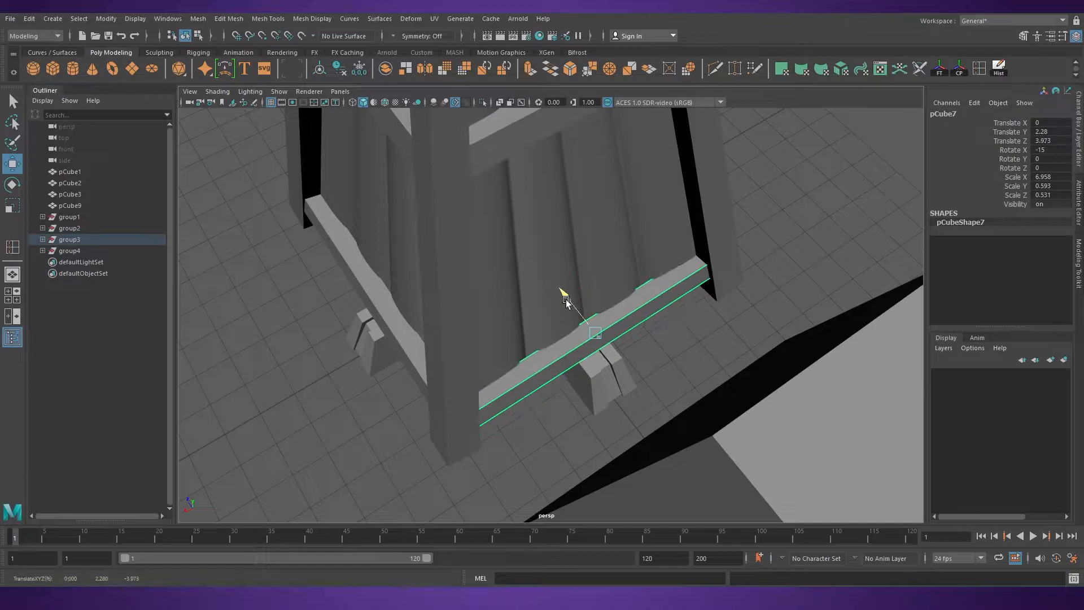
{"action": "left_click", "coordinate": [716, 366]}
Check the four-sided tower from all around and save the scene
{"action": "right_click_drag", "start_coordinate": [716, 366], "coordinate": [612, 319], "text": "alt"}
{"action": "left_click_drag", "start_coordinate": [613, 319], "coordinate": [420, 332], "text": "alt"}
{"action": "right_click_drag", "start_coordinate": [598, 334], "coordinate": [643, 365], "text": "alt"}
{"action": "left_click_drag", "start_coordinate": [643, 365], "coordinate": [690, 354], "text": "alt"}
{"action": "right_click_drag", "start_coordinate": [690, 354], "coordinate": [574, 370], "text": "alt"}
{"action": "left_click_drag", "start_coordinate": [574, 371], "coordinate": [639, 393], "text": "alt"}
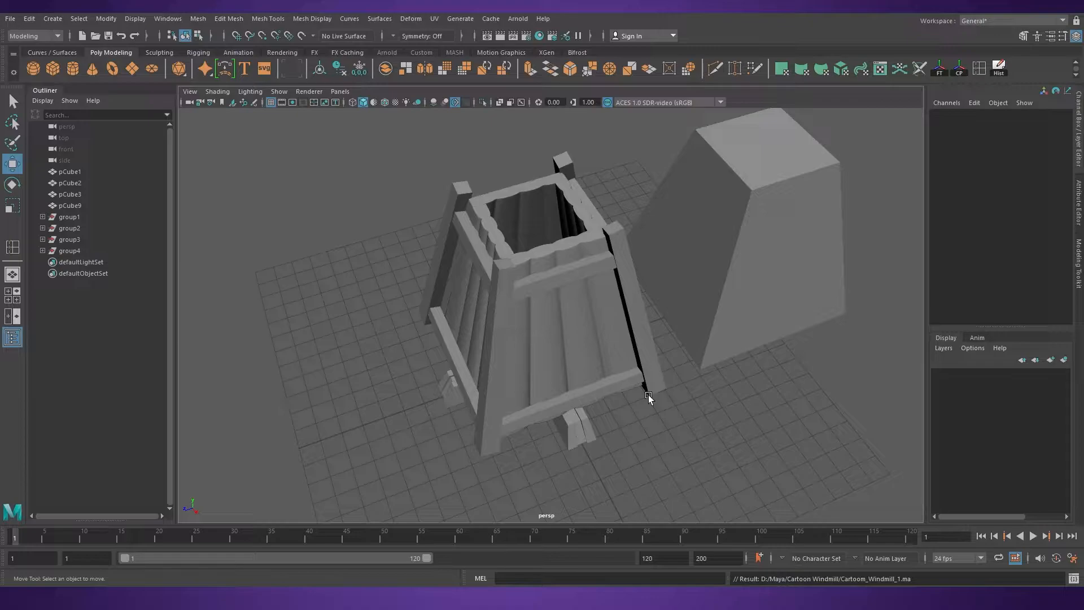
{"action": "left_click_drag", "start_coordinate": [586, 386], "coordinate": [560, 391], "text": "alt"}
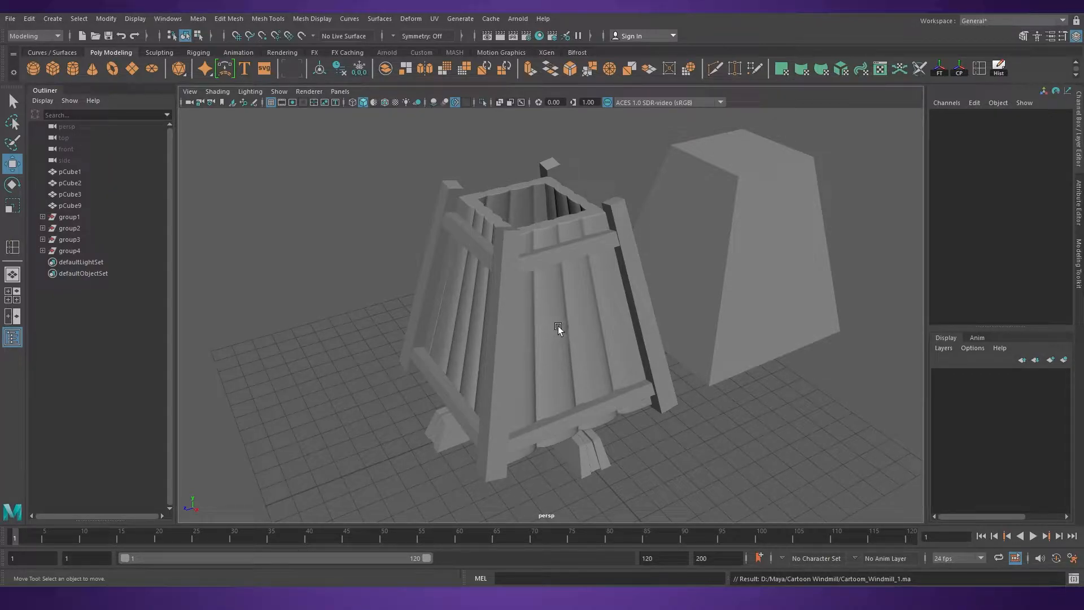
Create a polygon cube and raise it in the side view to the tower's top, at a Translate Y of about 10.41
{"action": "left_click", "coordinate": [56, 67]}
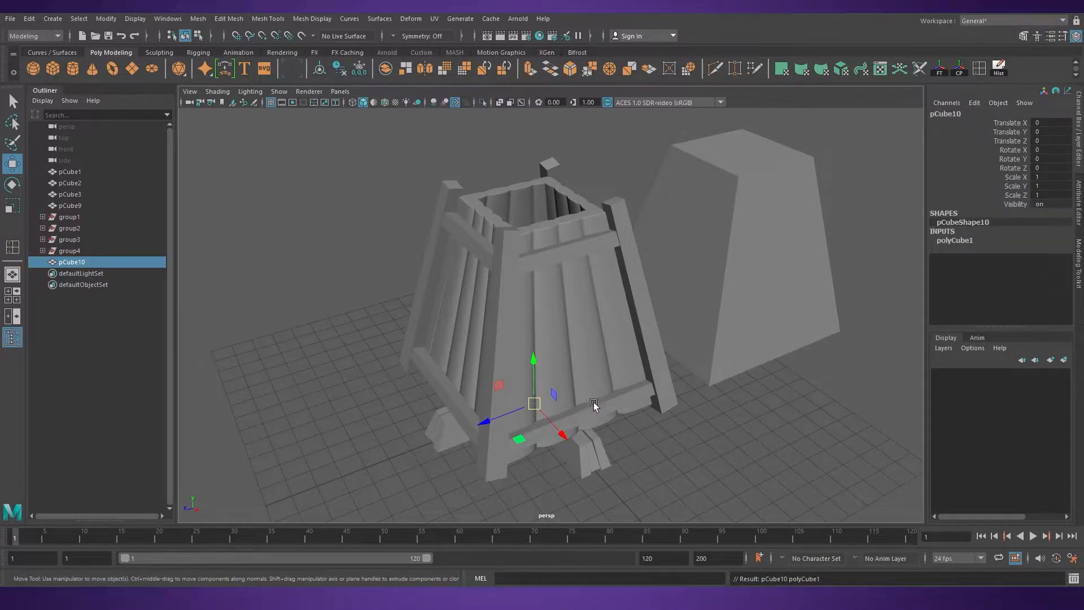
{"action": "key", "text": "space"}
{"action": "key", "text": "space"}
{"action": "right_click_drag", "start_coordinate": [649, 449], "coordinate": [602, 452], "text": "alt"}
{"action": "middle_click_drag", "start_coordinate": [602, 452], "coordinate": [565, 387], "text": "alt"}
{"action": "left_click_drag", "start_coordinate": [544, 388], "coordinate": [546, 329]}
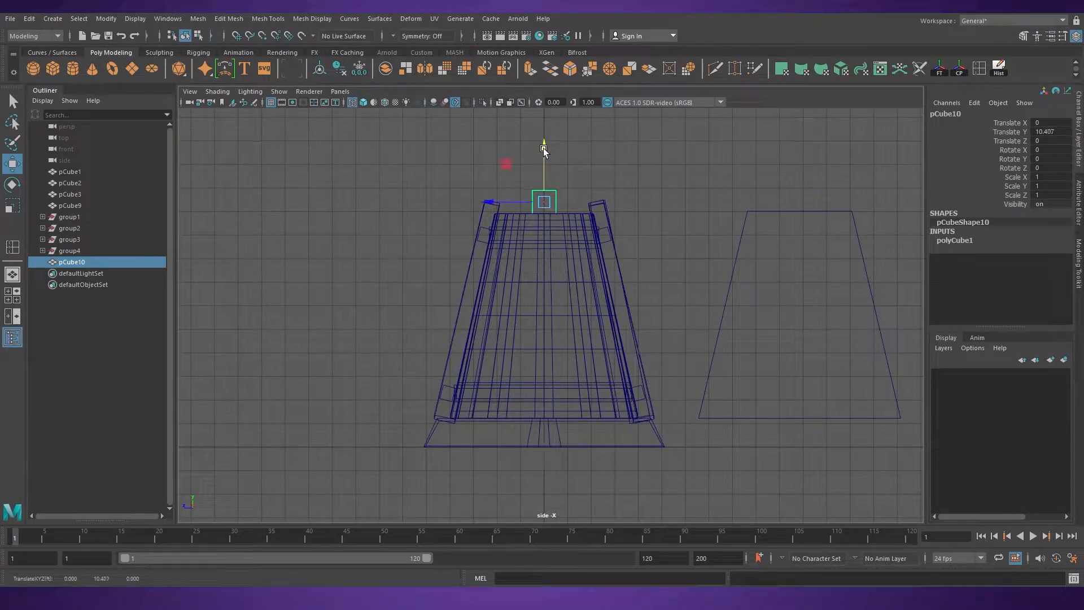
Scale the new cube to 9 in Z, widen it in X to cover the tower's top, and adjust the slab's fit
{"action": "left_click_drag", "start_coordinate": [92, 209], "coordinate": [92, 208]}
{"action": "key", "text": "space"}
{"action": "key", "text": "space"}
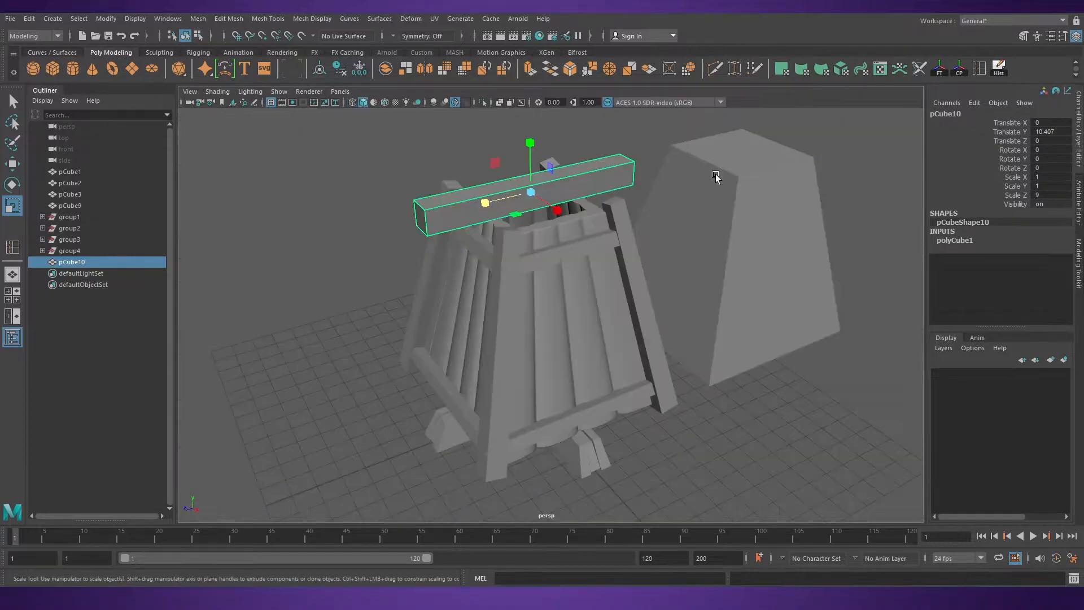
{"action": "left_click_drag", "start_coordinate": [713, 165], "coordinate": [762, 184], "text": "alt"}
{"action": "left_click_drag", "start_coordinate": [580, 211], "coordinate": [890, 253]}
{"action": "left_click_drag", "start_coordinate": [621, 271], "coordinate": [621, 365], "text": "alt"}
{"action": "right_click_drag", "start_coordinate": [622, 365], "coordinate": [615, 307], "text": "alt"}
{"action": "left_click_drag", "start_coordinate": [606, 292], "coordinate": [617, 331], "text": "alt"}
{"action": "left_click_drag", "start_coordinate": [549, 202], "coordinate": [551, 214]}
Thin the slab slightly and insert two edge loops along its Z length, using Split Type Multi with 2 divisions
{"action": "left_click_drag", "start_coordinate": [686, 249], "coordinate": [587, 282], "text": "alt"}
{"action": "right_click_drag", "start_coordinate": [581, 281], "coordinate": [560, 213]}
{"action": "right_click_drag", "start_coordinate": [638, 237], "coordinate": [702, 192]}
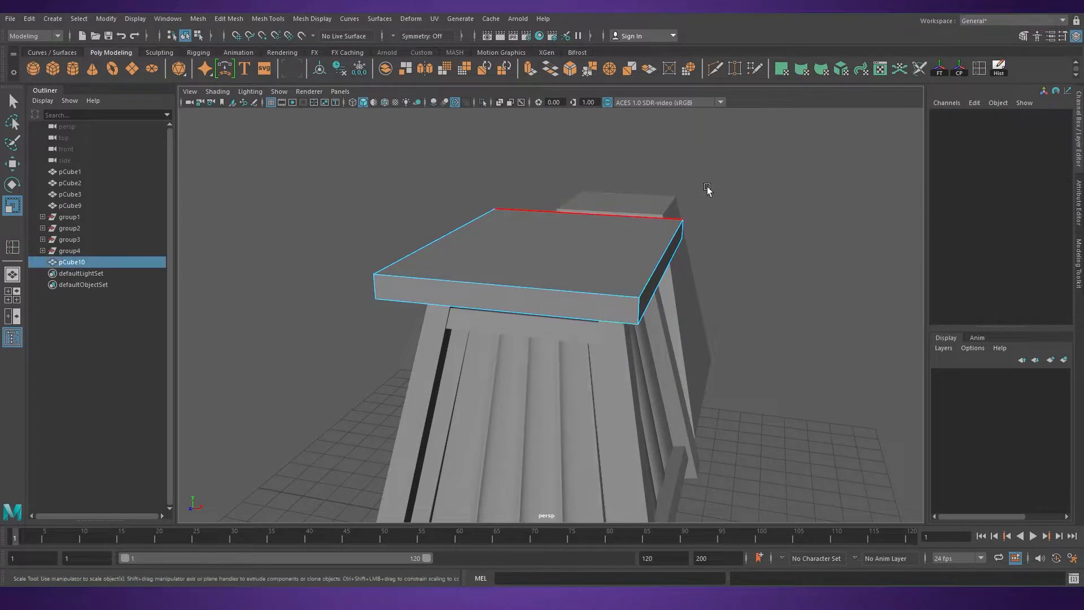
{"action": "left_click_drag", "start_coordinate": [552, 203], "coordinate": [553, 213]}
{"action": "right_click_drag", "start_coordinate": [600, 292], "coordinate": [598, 246]}
{"action": "right_click_drag", "start_coordinate": [552, 290], "coordinate": [429, 286], "text": "shift"}
{"action": "left_click", "coordinate": [962, 131]}
{"action": "left_click", "coordinate": [1050, 167]}
{"action": "left_click", "coordinate": [1042, 201]}
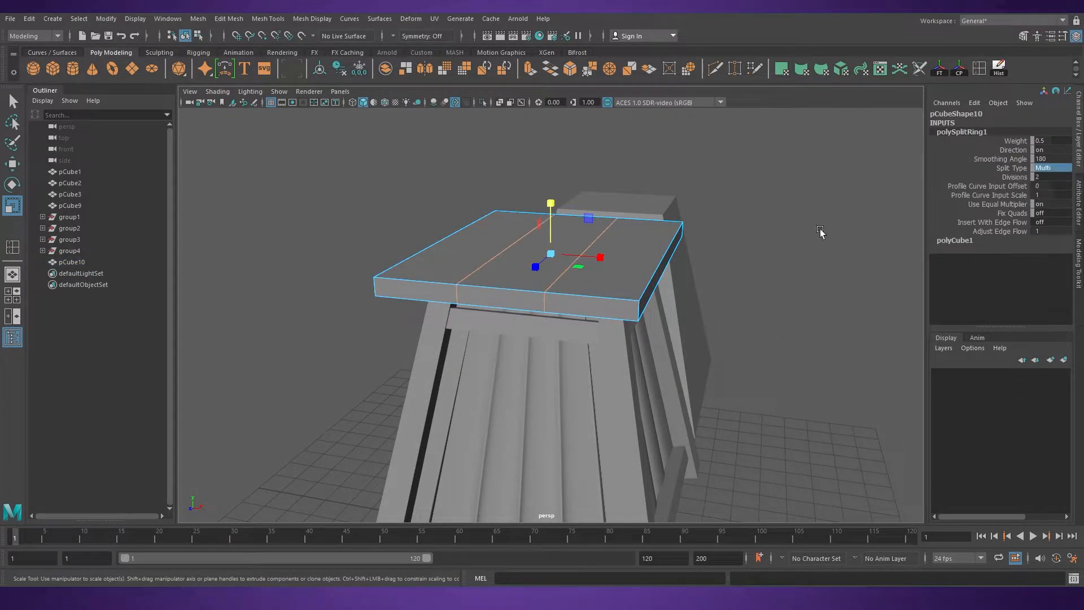
Bring the slab's two middle edge loops closer together and raise them to form a gabled roof with a narrow flat ridge
{"action": "left_click_drag", "start_coordinate": [839, 233], "coordinate": [718, 266], "text": "alt"}
{"action": "left_click_drag", "start_coordinate": [565, 265], "coordinate": [615, 265], "text": "alt"}
{"action": "key", "text": "w"}
{"action": "left_click_drag", "start_coordinate": [545, 223], "coordinate": [682, 269]}
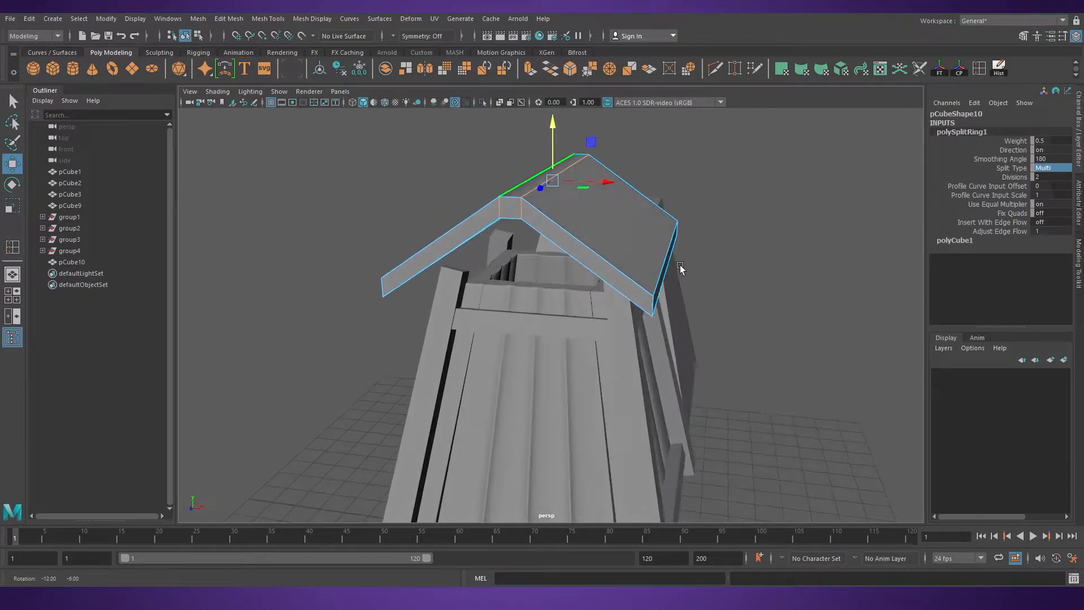
{"action": "scroll", "coordinate": [643, 260], "scroll_direction": "up", "scroll_amount": 1}
{"action": "right_click_drag", "start_coordinate": [622, 254], "coordinate": [680, 218]}
{"action": "left_click", "coordinate": [755, 184]}
{"action": "scroll", "coordinate": [688, 293], "scroll_direction": "down", "scroll_amount": 4}
{"action": "mouse_move", "coordinate": [687, 293]}
{"action": "left_mouse_down", "text": "alt"}
{"action": "mouse_move", "coordinate": [608, 293]}
{"action": "mouse_move", "coordinate": [673, 284]}
{"action": "left_mouse_up", "text": "alt"}
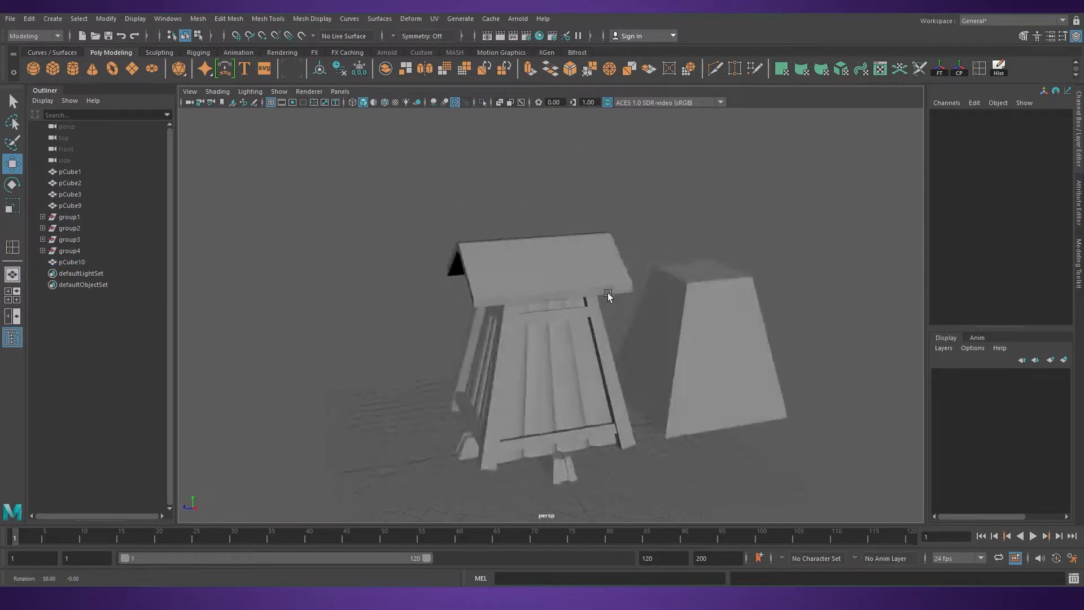
Lower the whole roof onto the tower to a Translate Y of about 9.909
{"action": "scroll", "coordinate": [623, 290], "scroll_direction": "up", "scroll_amount": 3}
{"action": "left_click", "coordinate": [624, 289]}
{"action": "key", "text": "r"}
{"action": "left_click_drag", "start_coordinate": [558, 217], "coordinate": [559, 224]}
{"action": "key", "text": "w"}
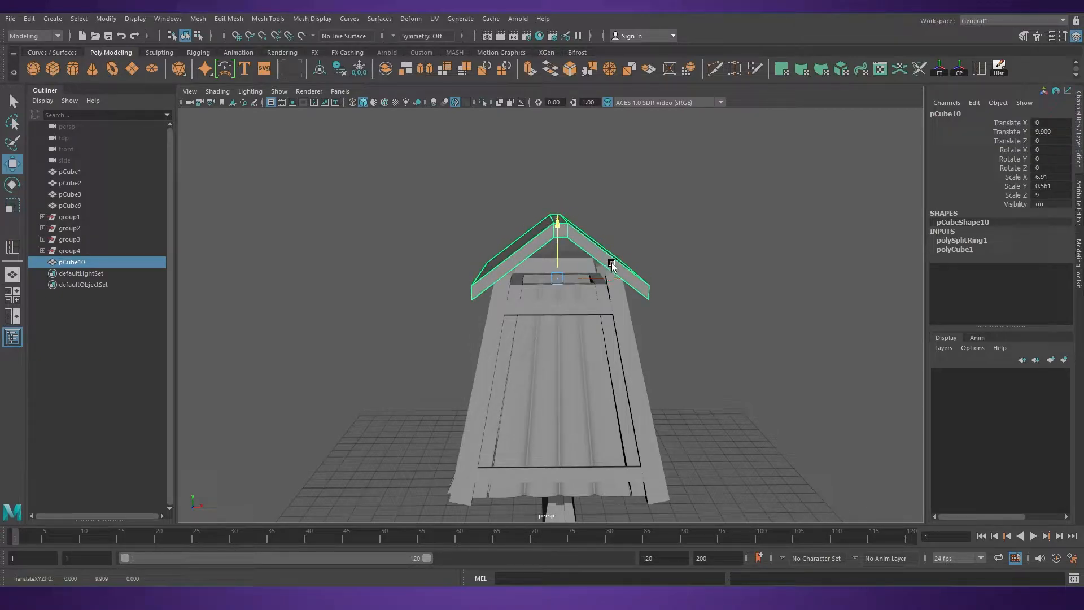
Fine-tune the roof's height against the corner posts in the front view, to a Translate Y of about 9.996
{"action": "key", "text": "space"}
{"action": "key", "text": "space"}
{"action": "scroll", "coordinate": [491, 402], "scroll_direction": "down", "scroll_amount": 4}
{"action": "middle_click_drag", "start_coordinate": [520, 288], "coordinate": [498, 419], "text": "alt"}
{"action": "scroll", "coordinate": [565, 361], "scroll_direction": "up", "scroll_amount": 4}
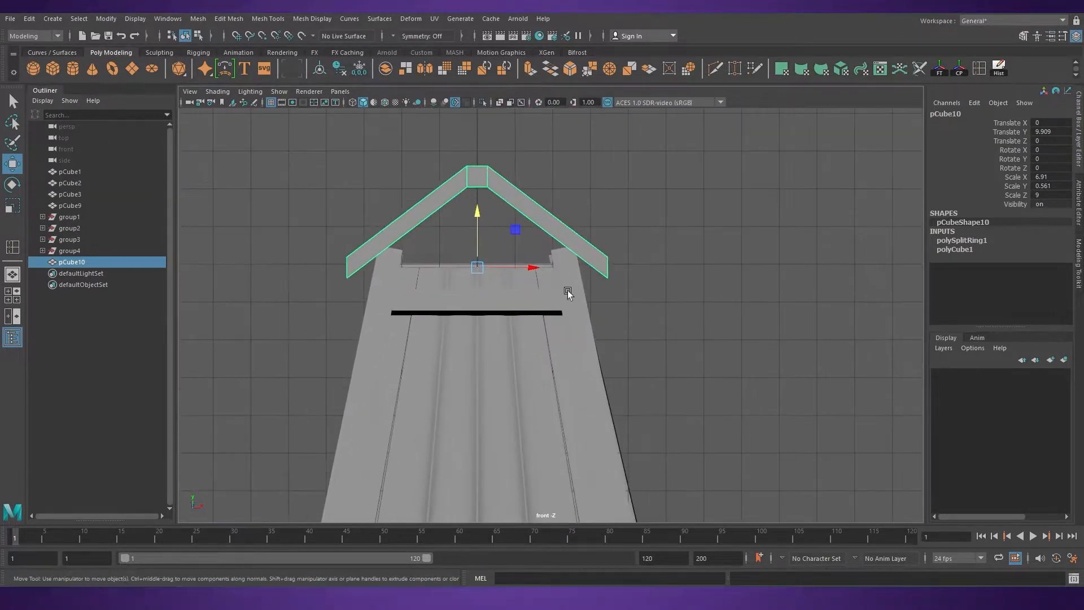
{"action": "scroll", "coordinate": [593, 296], "scroll_direction": "up", "scroll_amount": 5}
{"action": "middle_click_drag", "start_coordinate": [500, 254], "coordinate": [607, 303], "text": "alt"}
{"action": "scroll", "coordinate": [607, 304], "scroll_direction": "up", "scroll_amount": 1}
{"action": "left_click_drag", "start_coordinate": [534, 231], "coordinate": [529, 214]}
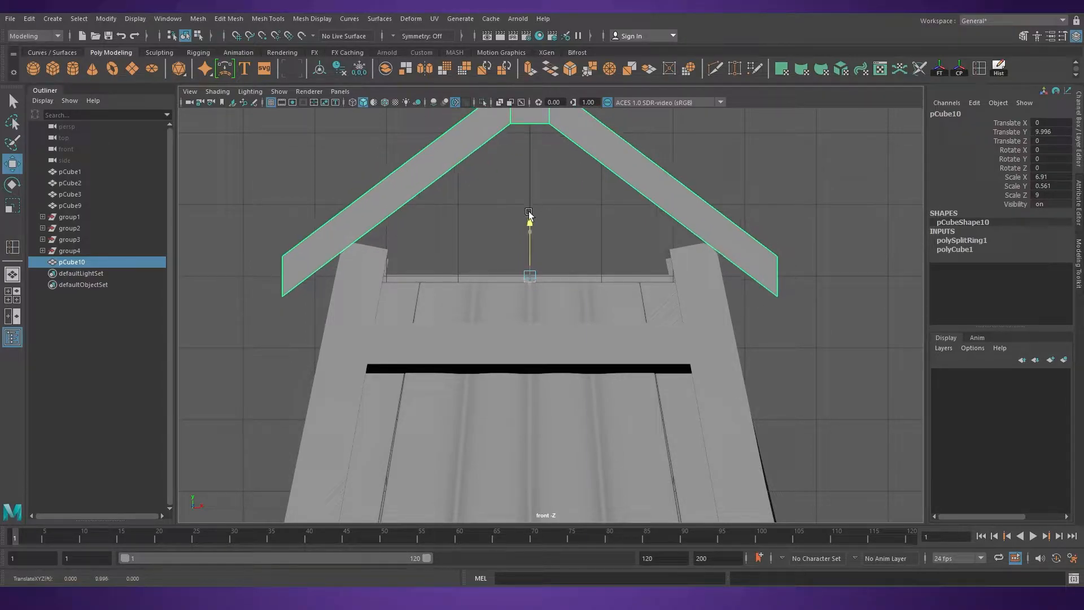
Shorten the roof along its length to a Scale Z of about 6.205
{"action": "key", "text": "space"}
{"action": "key", "text": "space"}
{"action": "left_click", "coordinate": [767, 310]}
{"action": "left_click_drag", "start_coordinate": [767, 311], "coordinate": [581, 285], "text": "alt"}
{"action": "left_click", "coordinate": [582, 284]}
{"action": "key", "text": "r"}
{"action": "left_click_drag", "start_coordinate": [509, 305], "coordinate": [508, 291]}
{"action": "left_click_drag", "start_coordinate": [617, 314], "coordinate": [602, 262], "text": "alt"}
{"action": "left_click", "coordinate": [743, 313]}
{"action": "left_click", "coordinate": [601, 263]}
Try to reshape the end of the roof's +X eave in the front view by rotating and scaling its vertices
{"action": "key", "text": "space"}
{"action": "key", "text": "space"}
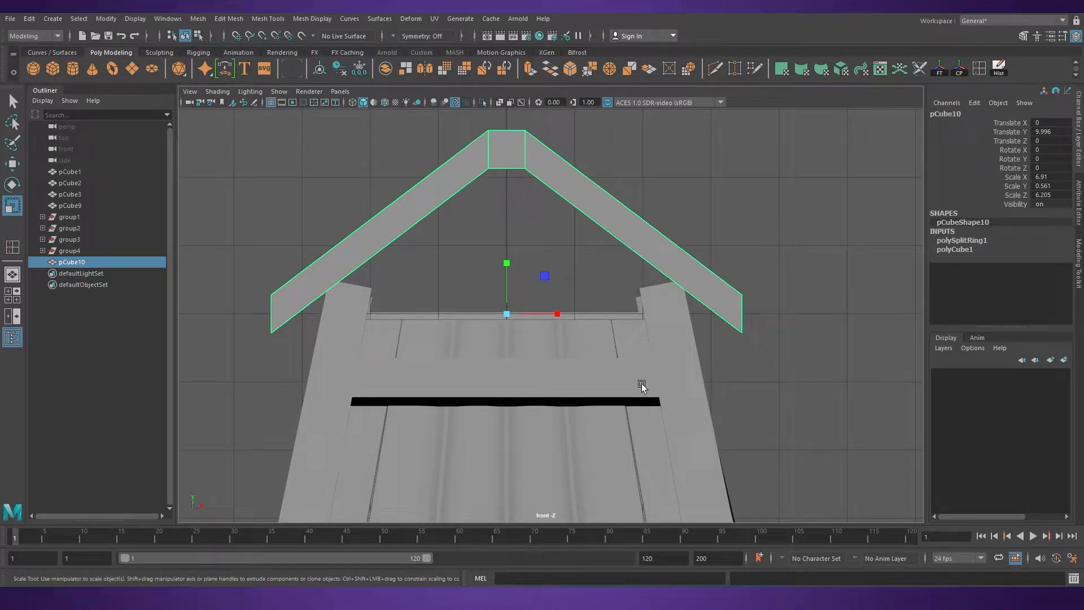
{"action": "left_click", "coordinate": [754, 252]}
{"action": "left_click_drag", "start_coordinate": [727, 294], "coordinate": [775, 274]}
{"action": "key", "text": "e"}
{"action": "key", "text": "ctrl+z"}
{"action": "left_click_drag", "start_coordinate": [763, 265], "coordinate": [748, 307]}
{"action": "key", "text": "ctrl+z"}
{"action": "key", "text": "r"}
{"action": "key", "text": "ctrl+z"}
{"action": "key", "text": "e"}
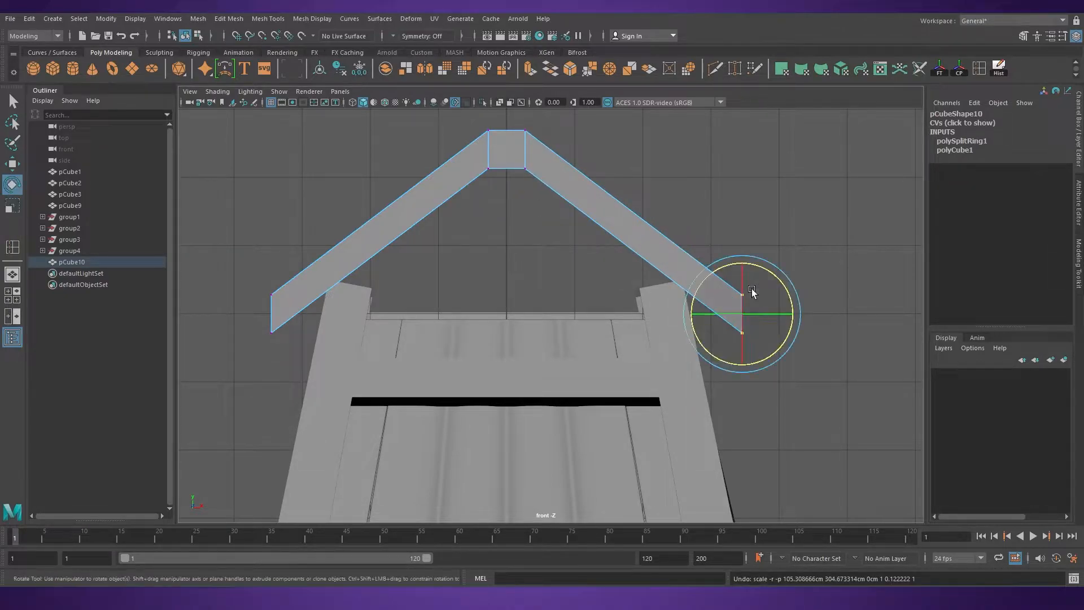
Try rotating the +X eave's end vertices once more, undo the rotation, and inspect the roof in perspective
{"action": "left_click", "coordinate": [1080, 163]}
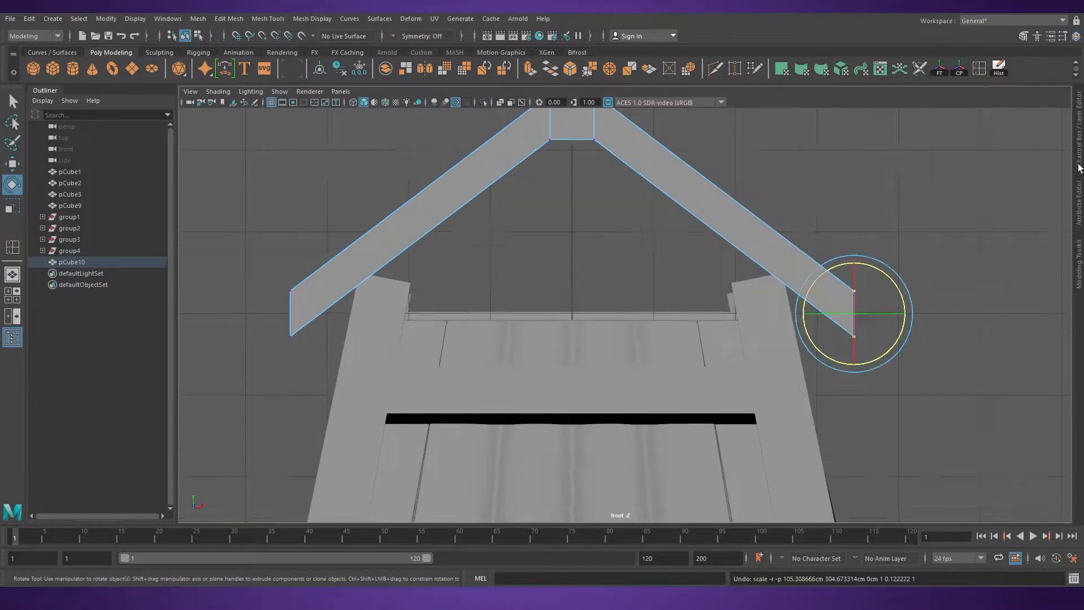
{"action": "left_click", "coordinate": [1079, 189]}
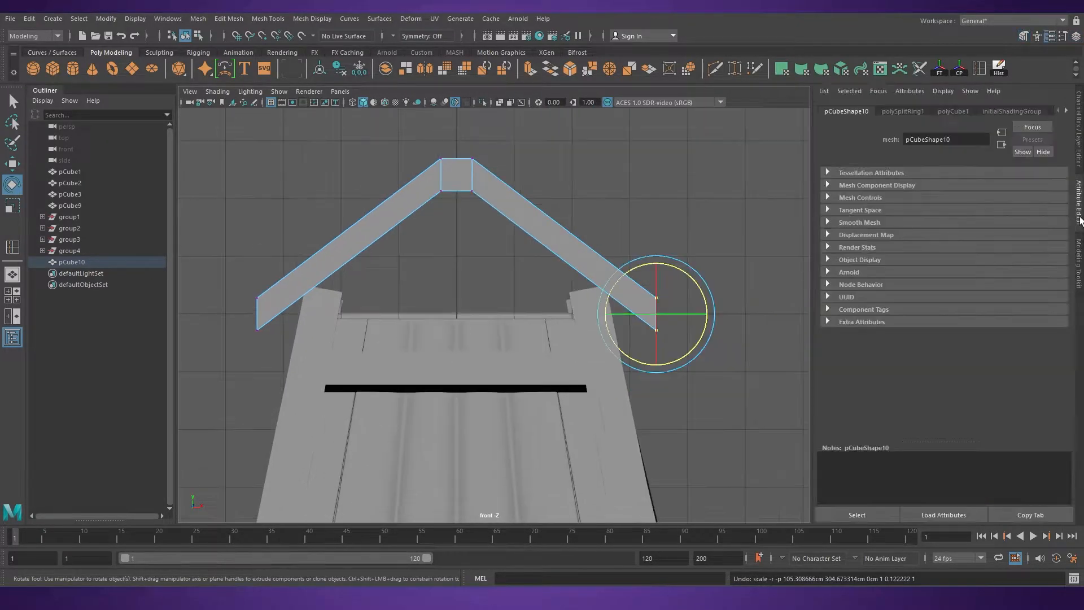
{"action": "left_click", "coordinate": [1079, 145]}
{"action": "mouse_move", "coordinate": [792, 285]}
{"action": "left_mouse_down"}
{"action": "mouse_move", "coordinate": [778, 273]}
{"action": "mouse_move", "coordinate": [790, 271]}
{"action": "left_mouse_up"}
{"action": "key", "text": "w"}
{"action": "key", "text": "space"}
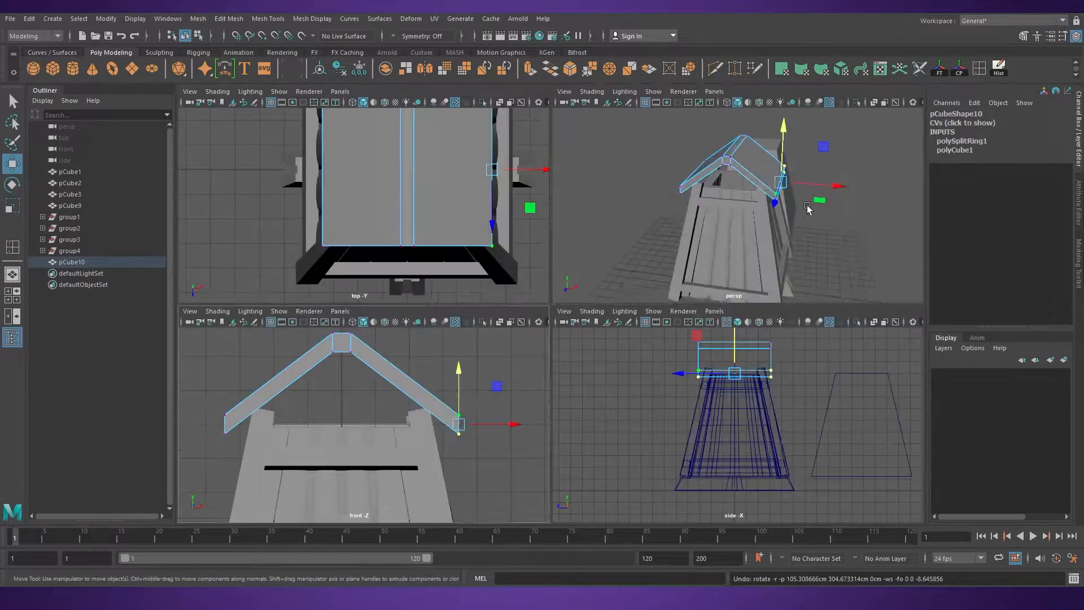
{"action": "key", "text": "space"}
{"action": "left_click_drag", "start_coordinate": [710, 334], "coordinate": [742, 346], "text": "alt"}
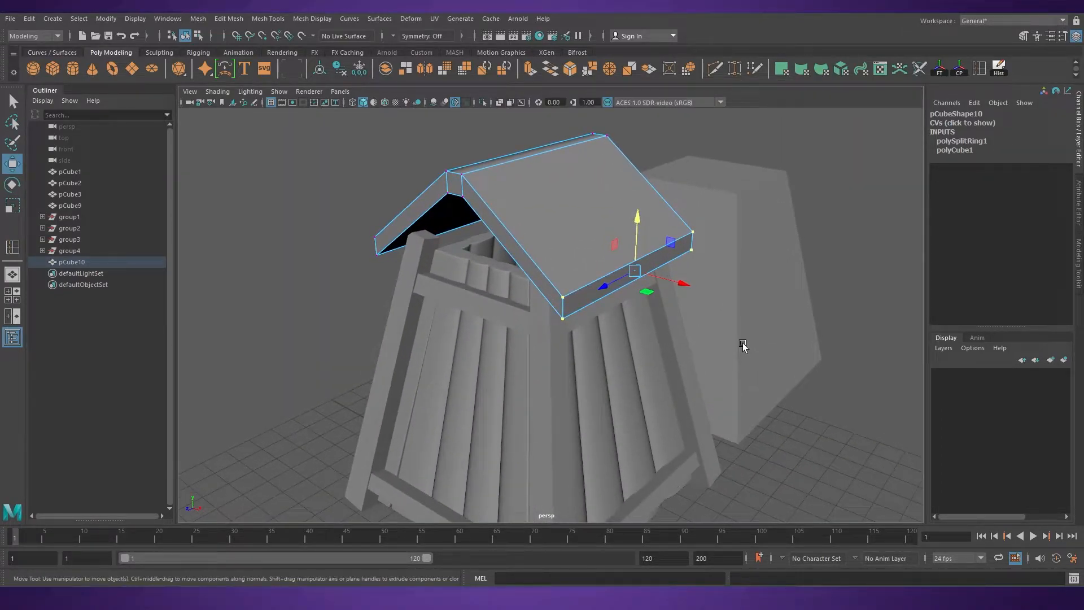
Raise the end vertices of both roof eaves together in the front view, to about 10.27 in Y
{"action": "key", "text": "space"}
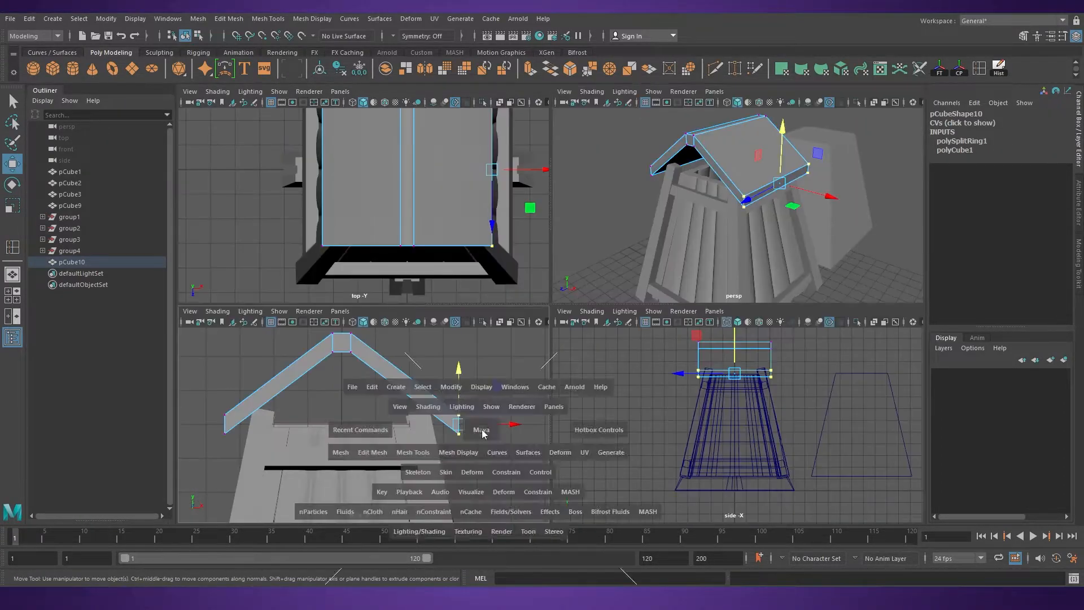
{"action": "key", "text": "space"}
{"action": "left_click_drag", "start_coordinate": [230, 367], "coordinate": [808, 255]}
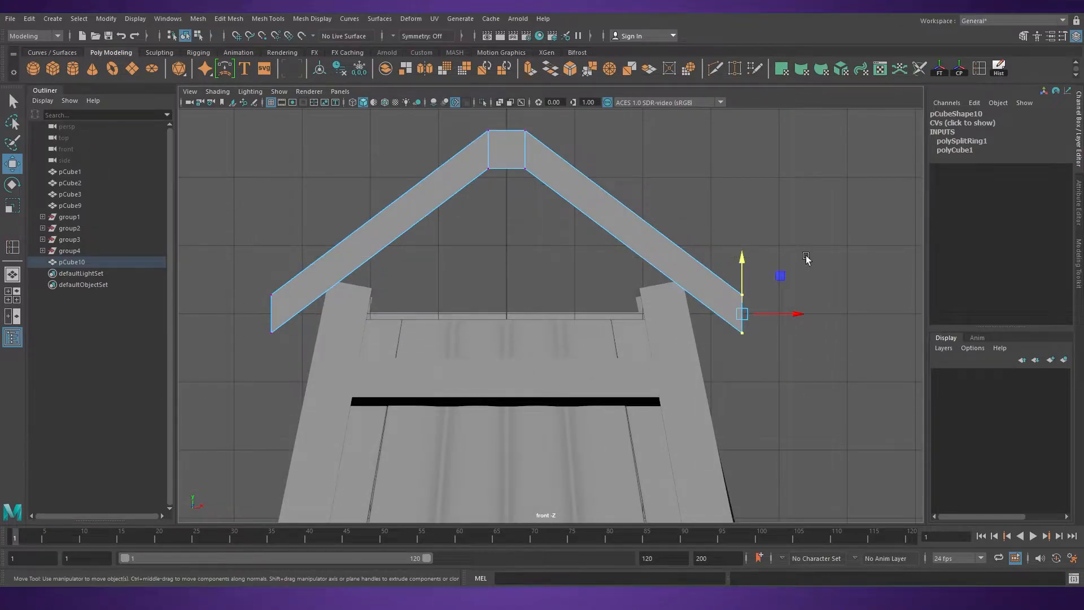
{"action": "left_click_drag", "start_coordinate": [508, 259], "coordinate": [515, 238]}
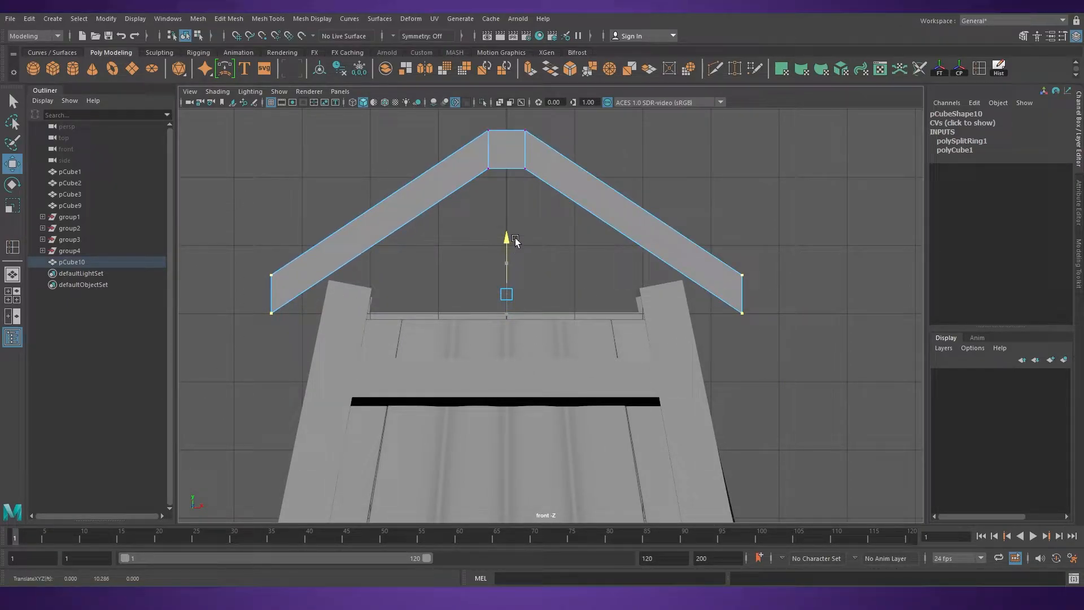
Try to give the +X eave a horizontal underside by pulling its upper vertices outward and down level with the lower ones
{"action": "left_click_drag", "start_coordinate": [769, 256], "coordinate": [695, 281]}
{"action": "left_click_drag", "start_coordinate": [777, 235], "coordinate": [818, 274]}
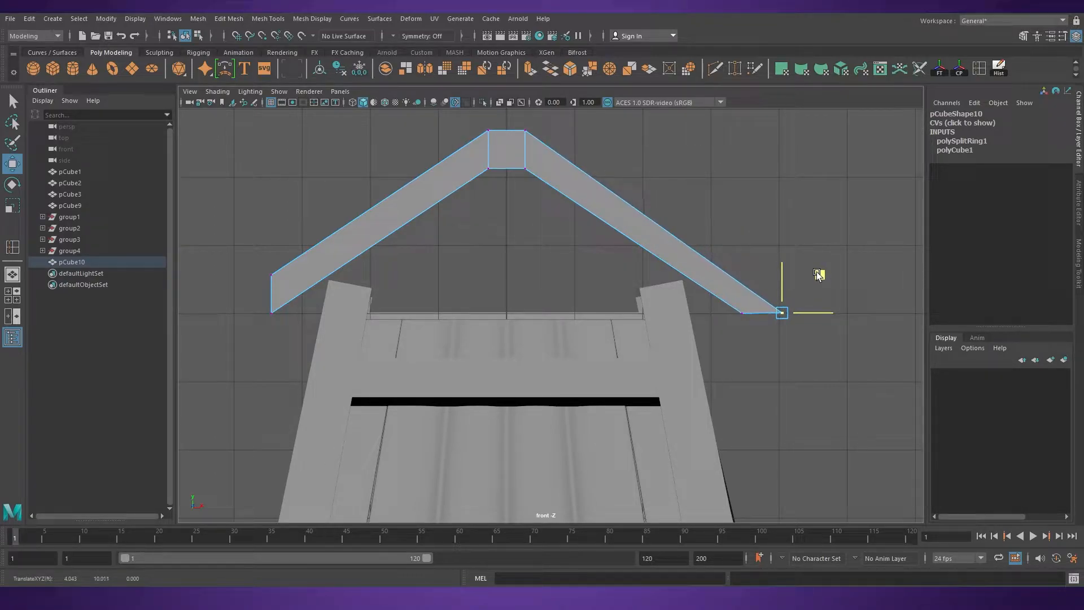
{"action": "scroll", "coordinate": [793, 294], "scroll_direction": "up", "scroll_amount": 5}
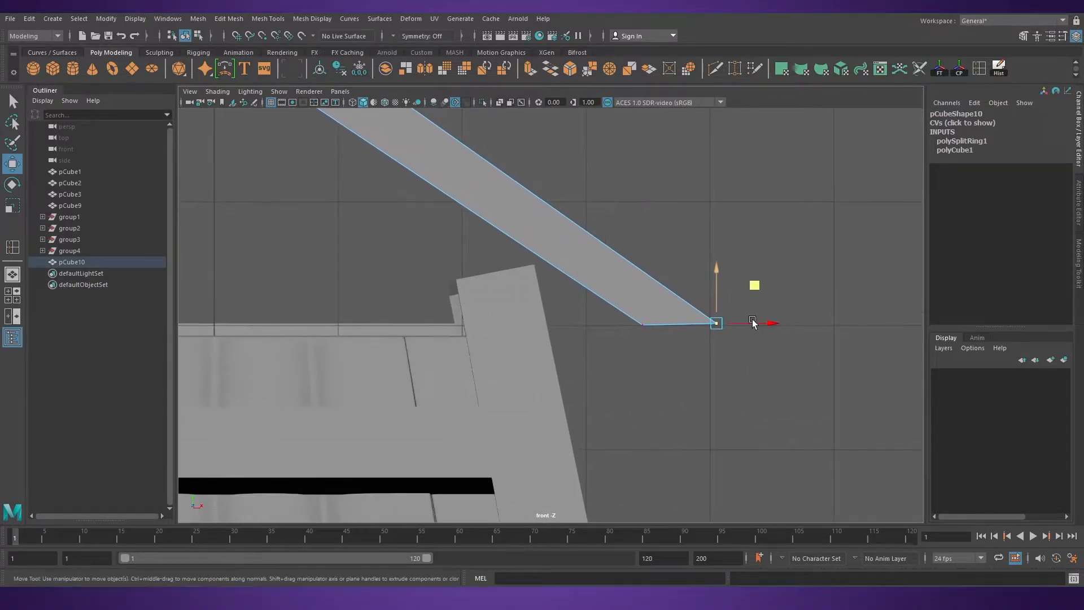
{"action": "scroll", "coordinate": [672, 341], "scroll_direction": "down", "scroll_amount": 5}
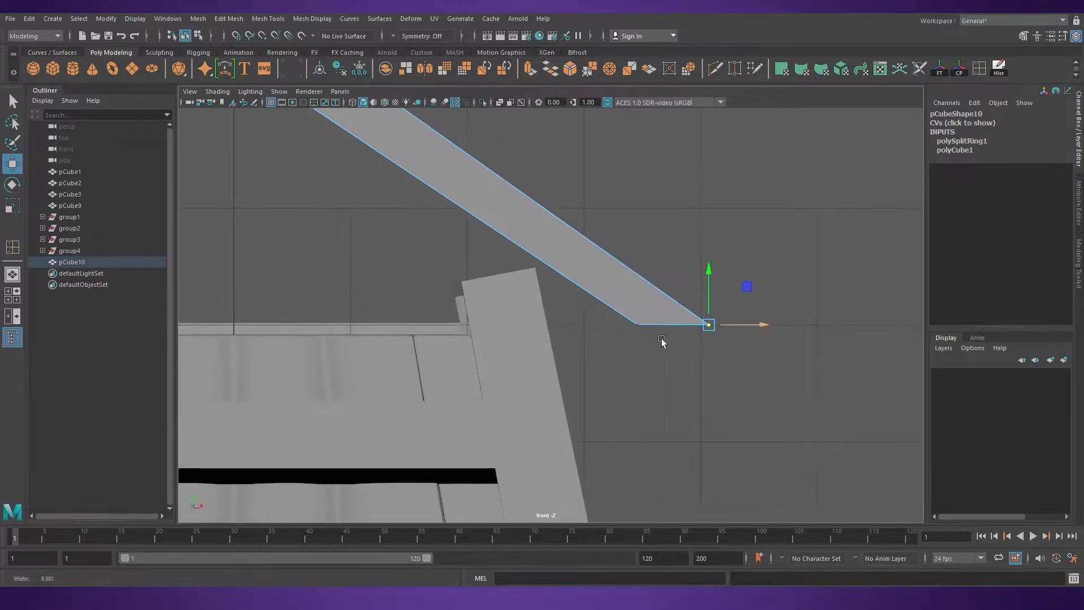
{"action": "scroll", "coordinate": [536, 310], "scroll_direction": "down", "scroll_amount": 1}
{"action": "left_click_drag", "start_coordinate": [486, 306], "coordinate": [527, 307], "text": "alt"}
{"action": "scroll", "coordinate": [728, 333], "scroll_direction": "up", "scroll_amount": 1}
{"action": "left_click_drag", "start_coordinate": [752, 323], "coordinate": [758, 323]}
{"action": "scroll", "coordinate": [677, 346], "scroll_direction": "down", "scroll_amount": 1}
{"action": "middle_click_drag", "start_coordinate": [302, 324], "coordinate": [494, 316], "text": "alt"}
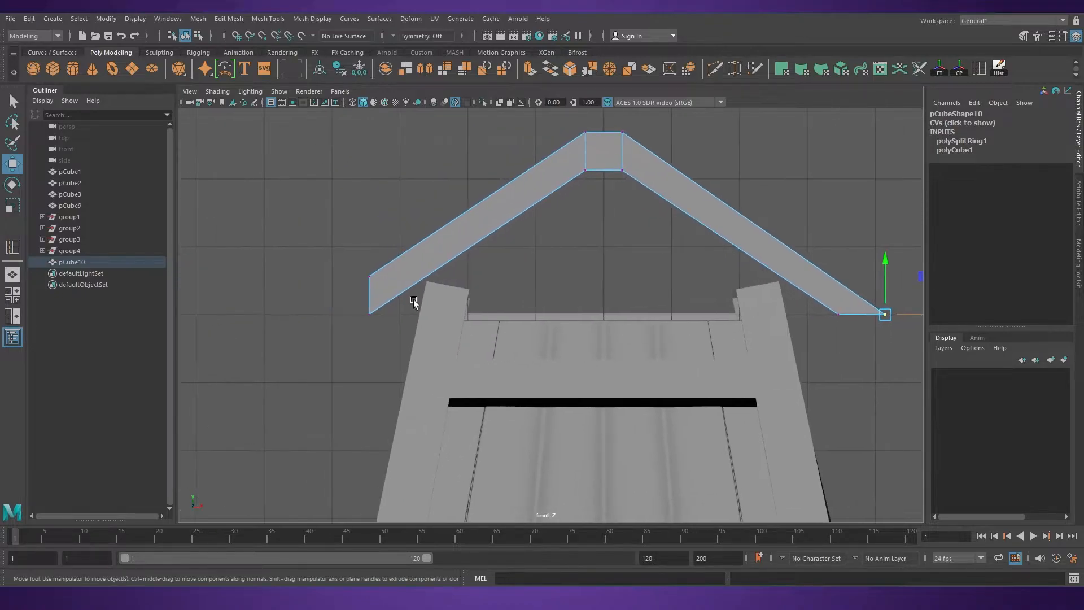
Try the same horizontal cut on the -X eave and level the vertices of both eave ends
{"action": "left_click_drag", "start_coordinate": [411, 252], "coordinate": [359, 280]}
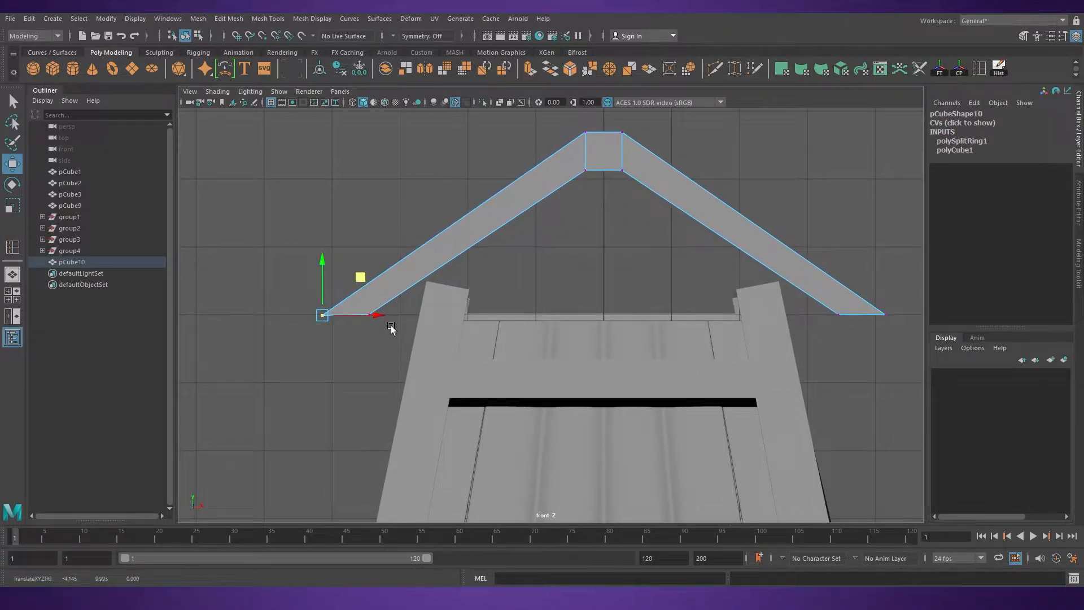
{"action": "left_click_drag", "start_coordinate": [375, 315], "coordinate": [369, 316]}
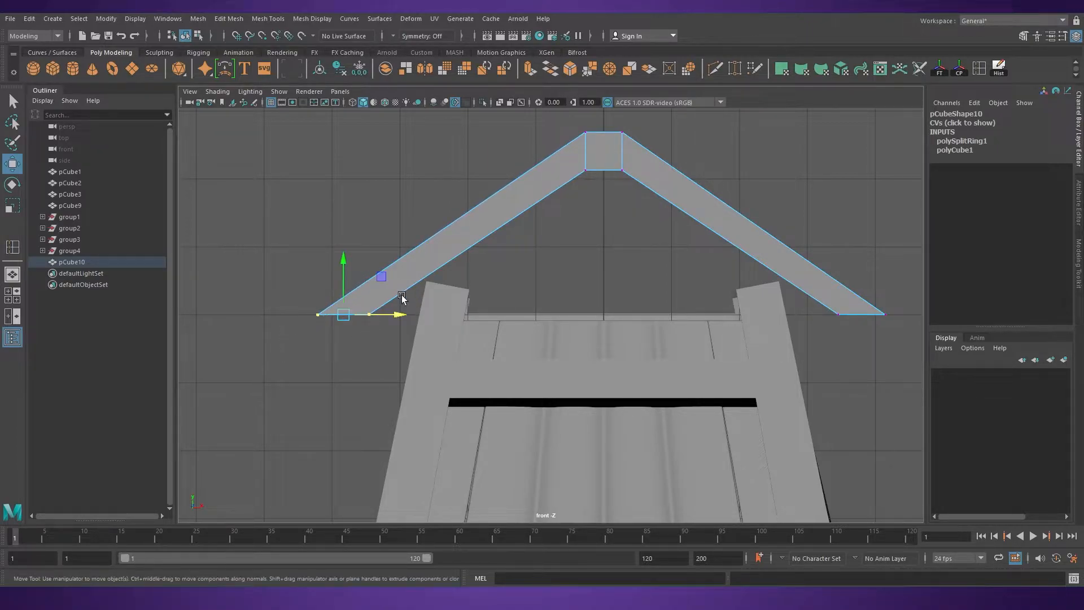
{"action": "key", "text": "r"}
{"action": "left_click_drag", "start_coordinate": [795, 358], "coordinate": [883, 301]}
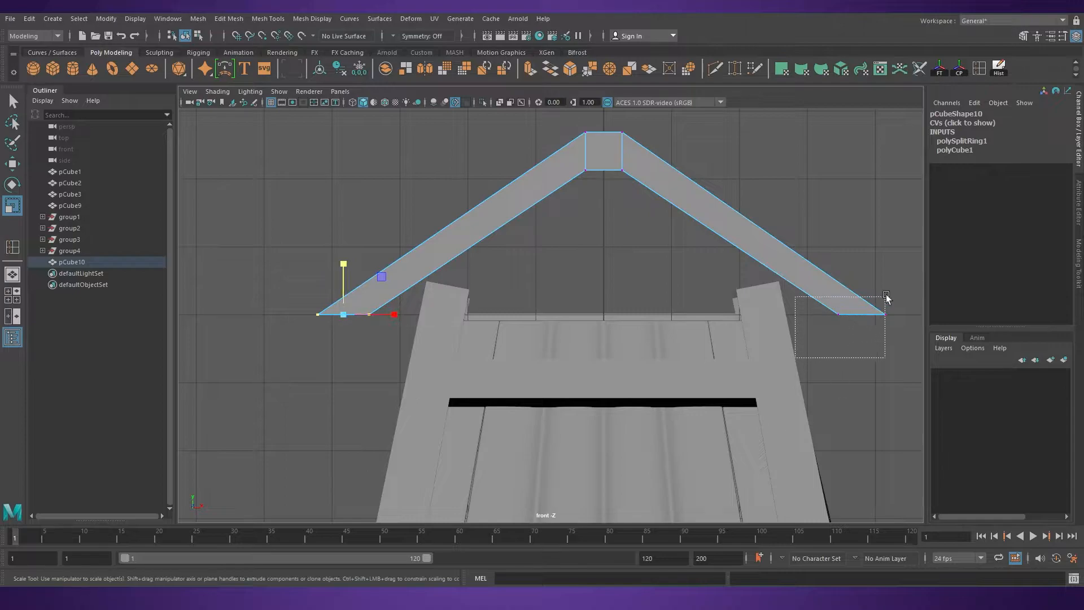
{"action": "key", "text": "w"}
Try to square the +X eave's end to the roof slope by moving its upper vertices to about X 3.70, Y 10.33
{"action": "key", "text": "space"}
{"action": "key", "text": "space"}
{"action": "left_click_drag", "start_coordinate": [767, 256], "coordinate": [621, 365], "text": "alt"}
{"action": "key", "text": "space"}
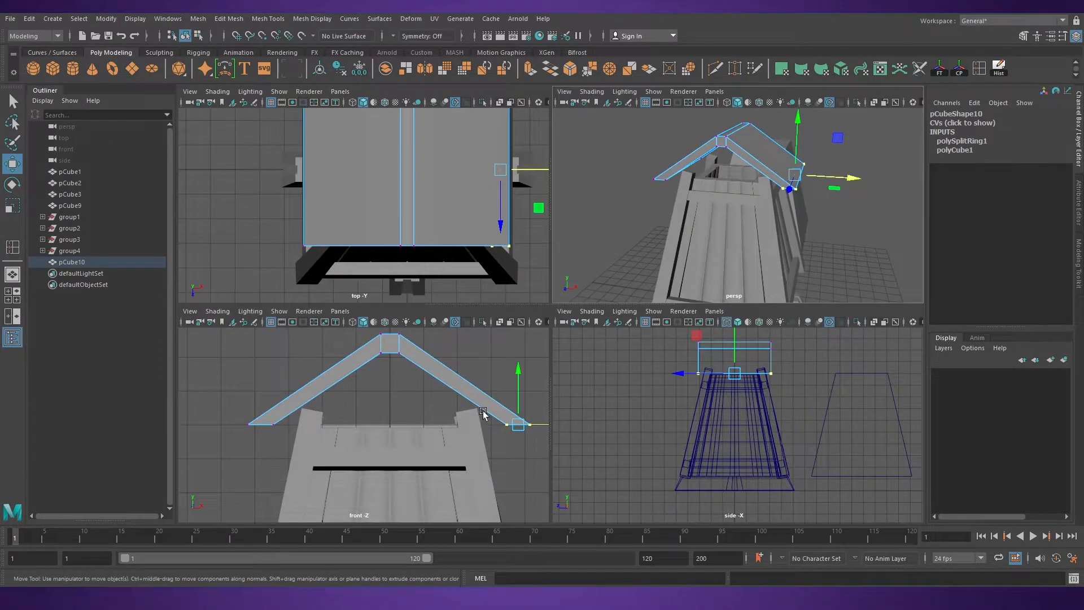
{"action": "key", "text": "space"}
{"action": "middle_click_drag", "start_coordinate": [868, 350], "coordinate": [771, 361], "text": "alt"}
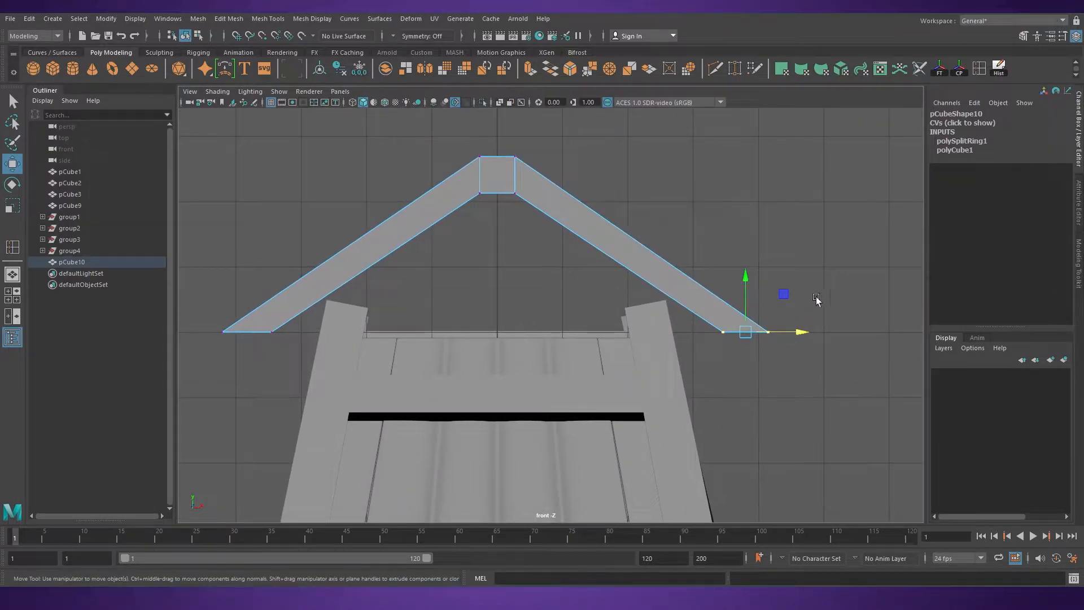
{"action": "mouse_move", "coordinate": [795, 294]}
{"action": "left_mouse_down"}
{"action": "mouse_move", "coordinate": [780, 268]}
{"action": "mouse_move", "coordinate": [787, 274]}
{"action": "left_mouse_up"}
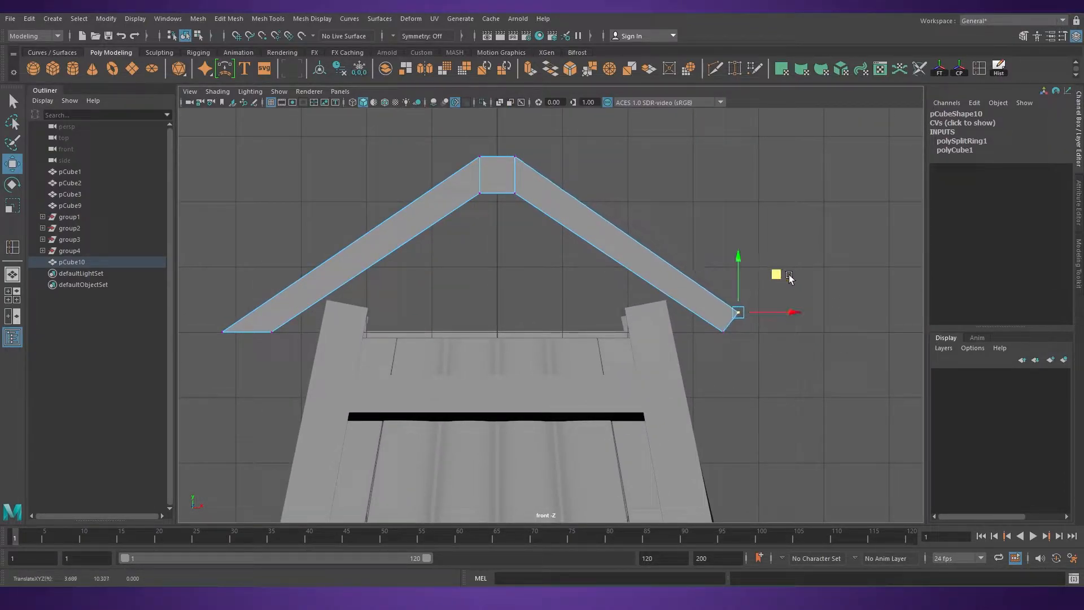
Undo the eave vertex edits back to the vertical eave ends and return to the perspective view
{"action": "key", "text": "ctrl+z"}
{"action": "key", "text": "ctrl+z"}
{"action": "key", "text": "ctrl+z"}
{"action": "key", "text": "ctrl+z"}
{"action": "key", "text": "ctrl+z"}
{"action": "key", "text": "ctrl+z"}
{"action": "key", "text": "ctrl+z"}
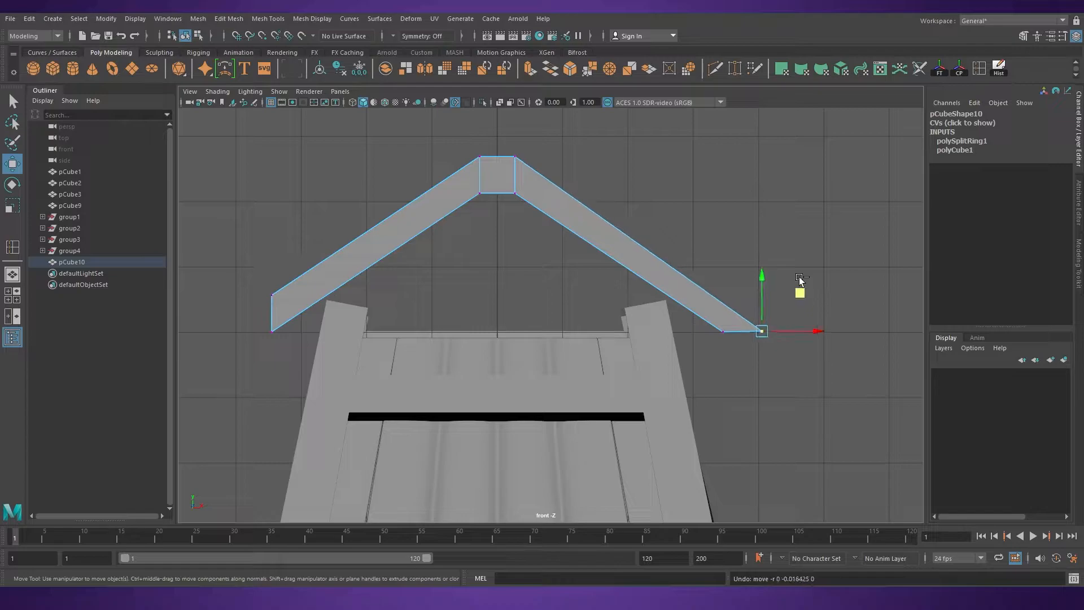
{"action": "key", "text": "ctrl+z"}
{"action": "key", "text": "space"}
{"action": "key", "text": "space"}
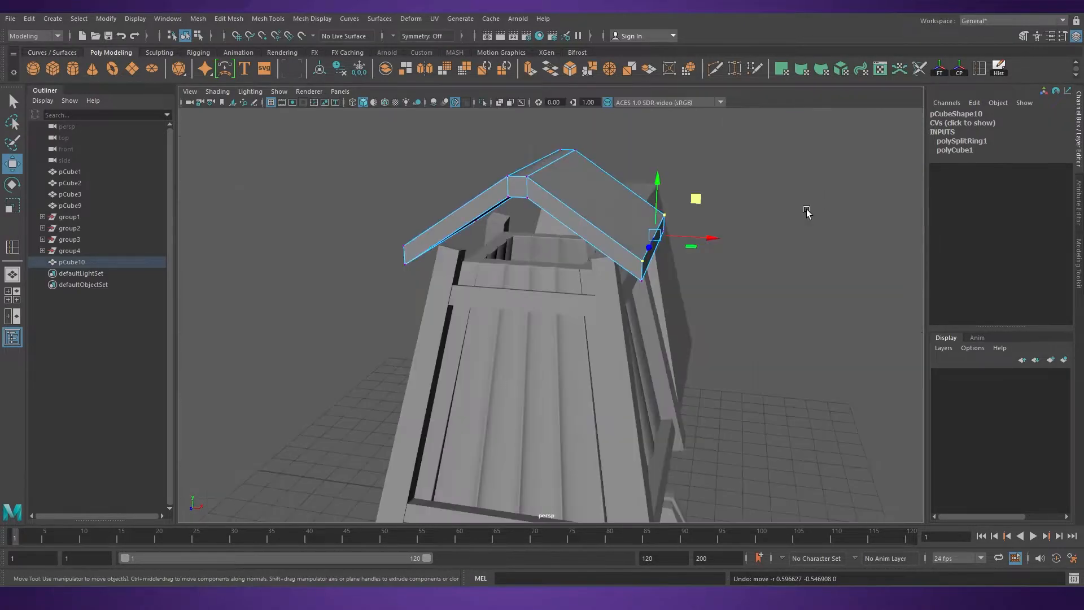
Insert evenly spaced edge loops across the roof, using Split Type Multi with 4 divisions
{"action": "left_click_drag", "start_coordinate": [806, 202], "coordinate": [743, 261], "text": "alt"}
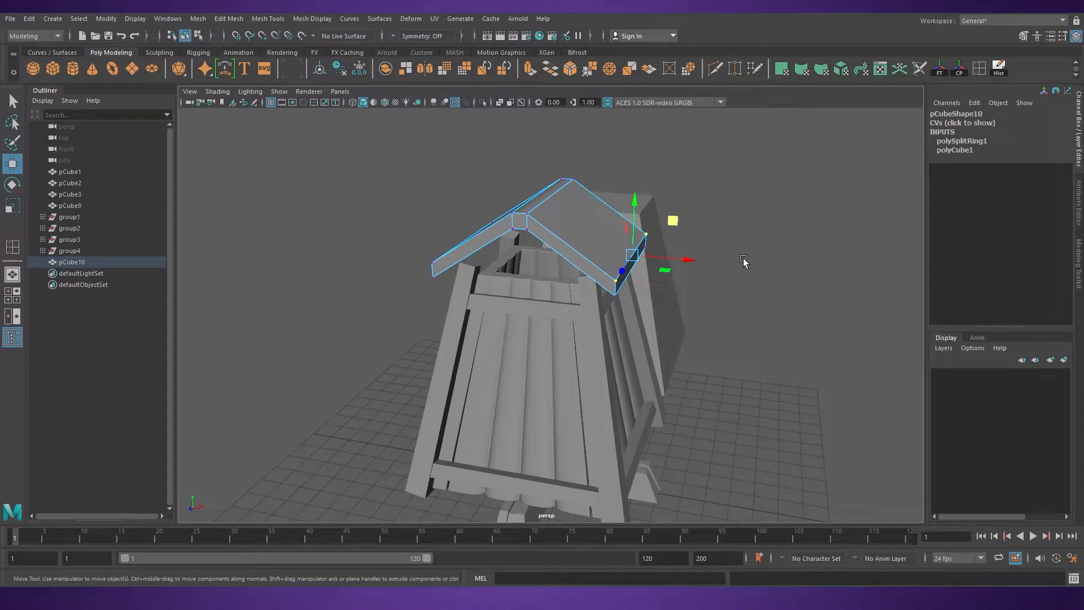
{"action": "left_click_drag", "start_coordinate": [564, 412], "coordinate": [571, 273], "text": "alt"}
{"action": "right_click_drag", "start_coordinate": [571, 273], "coordinate": [740, 230]}
{"action": "right_click_drag", "start_coordinate": [611, 276], "coordinate": [754, 340]}
{"action": "left_click", "coordinate": [619, 285]}
{"action": "left_click", "coordinate": [981, 132]}
{"action": "left_click", "coordinate": [1051, 168]}
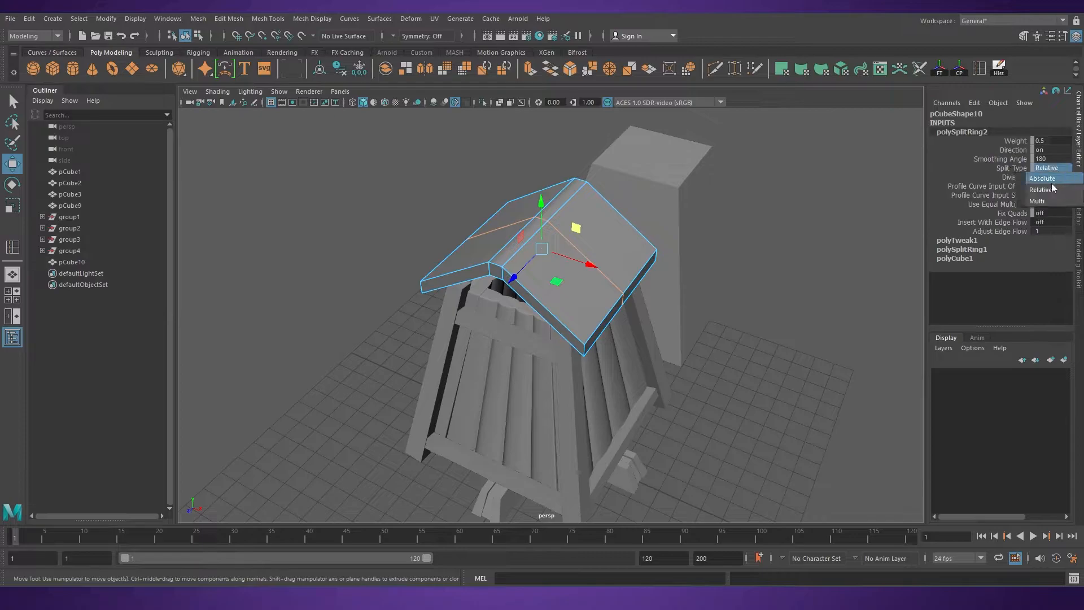
{"action": "left_click", "coordinate": [1021, 177]}
{"action": "middle_click_drag", "start_coordinate": [751, 249], "coordinate": [774, 249]}
{"action": "left_click_drag", "start_coordinate": [774, 249], "coordinate": [670, 274], "text": "alt"}
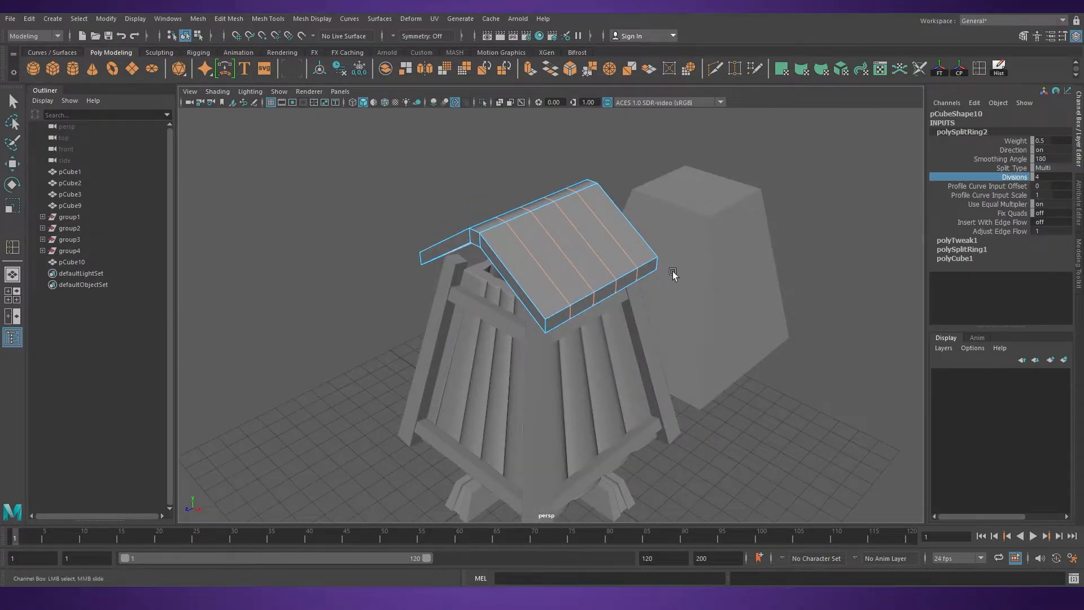
Bevel the four new roof edge loops with a Fraction of 0.2 and 2 segments
{"action": "right_click", "coordinate": [648, 239], "text": "shift"}
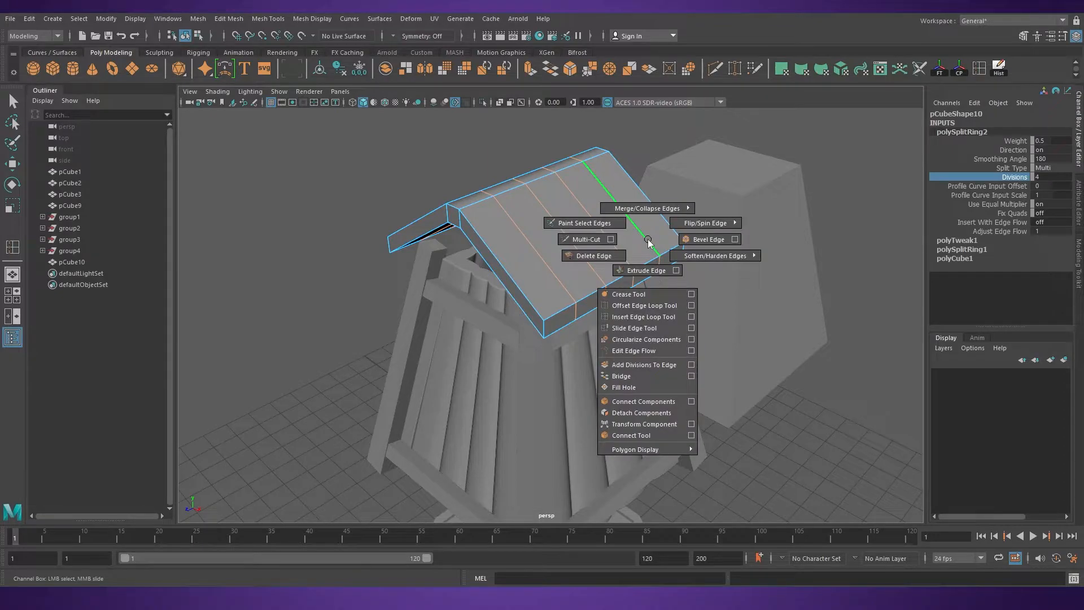
{"action": "left_click", "coordinate": [700, 239]}
{"action": "left_click_drag", "start_coordinate": [753, 330], "coordinate": [753, 331]}
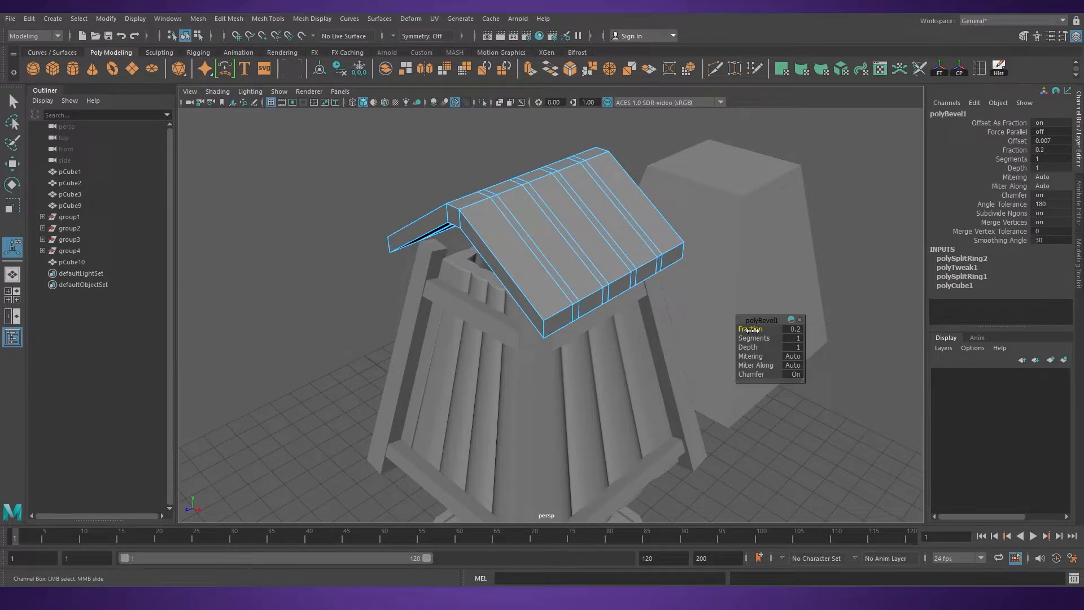
{"action": "left_click_drag", "start_coordinate": [638, 314], "coordinate": [614, 323], "text": "alt"}
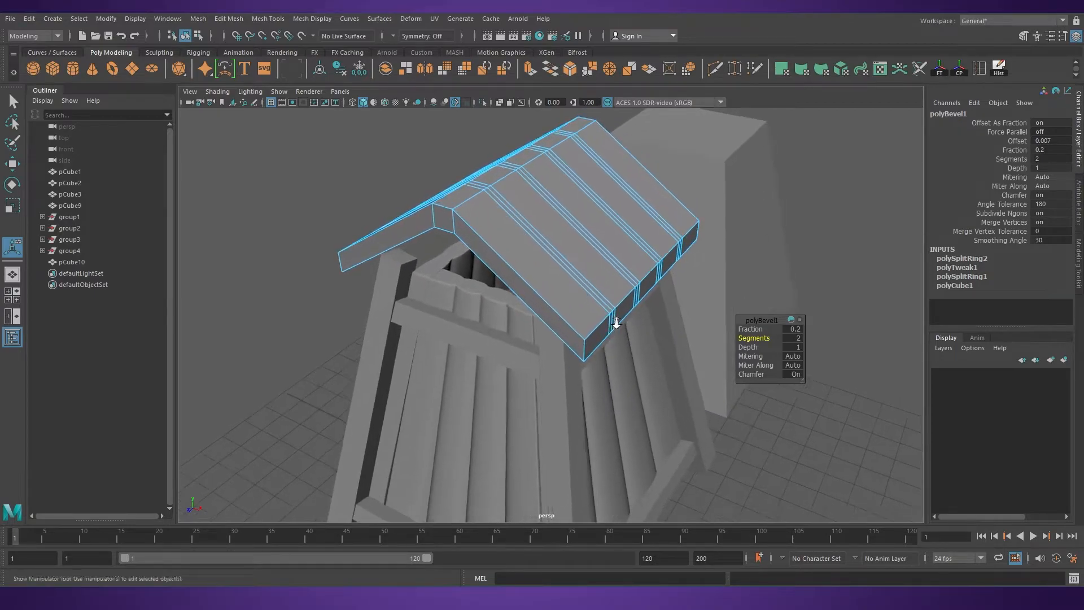
{"action": "scroll", "coordinate": [613, 323], "scroll_direction": "up", "scroll_amount": 1}
Select the middle edge loop of each of the four roof bevels and scale them inward to form grooves between planks
{"action": "key", "text": "w"}
{"action": "right_click_drag", "start_coordinate": [581, 245], "coordinate": [635, 229]}
{"action": "left_click", "coordinate": [782, 316]}
{"action": "left_click", "coordinate": [539, 220]}
{"action": "right_click_drag", "start_coordinate": [536, 215], "coordinate": [535, 183]}
{"action": "left_click", "coordinate": [546, 239]}
{"action": "double_click", "coordinate": [629, 218]}
{"action": "double_click", "coordinate": [658, 206]}
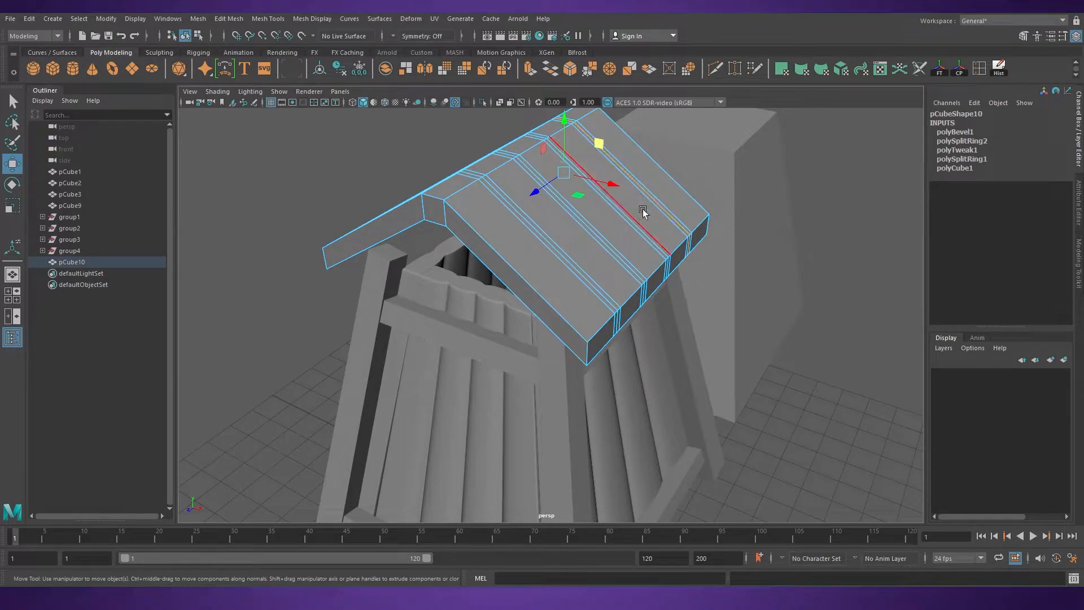
{"action": "double_click", "coordinate": [577, 271]}
{"action": "double_click", "coordinate": [619, 256], "text": "shift"}
{"action": "double_click", "coordinate": [650, 237], "text": "shift"}
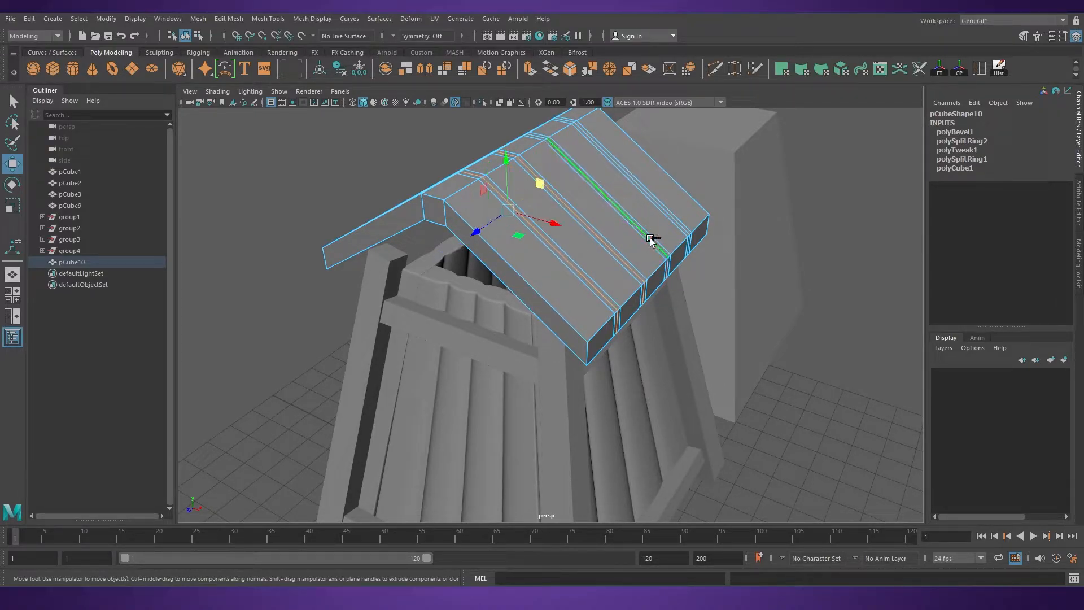
{"action": "double_click", "coordinate": [680, 223], "text": "shift"}
{"action": "key", "text": "r"}
{"action": "left_click_drag", "start_coordinate": [629, 236], "coordinate": [536, 277], "text": "alt"}
{"action": "left_click_drag", "start_coordinate": [518, 170], "coordinate": [517, 175]}
{"action": "left_click_drag", "start_coordinate": [564, 225], "coordinate": [559, 266]}
{"action": "right_click_drag", "start_coordinate": [600, 262], "coordinate": [686, 214]}
{"action": "left_click", "coordinate": [773, 248]}
{"action": "scroll", "coordinate": [698, 337], "scroll_direction": "down", "scroll_amount": 3}
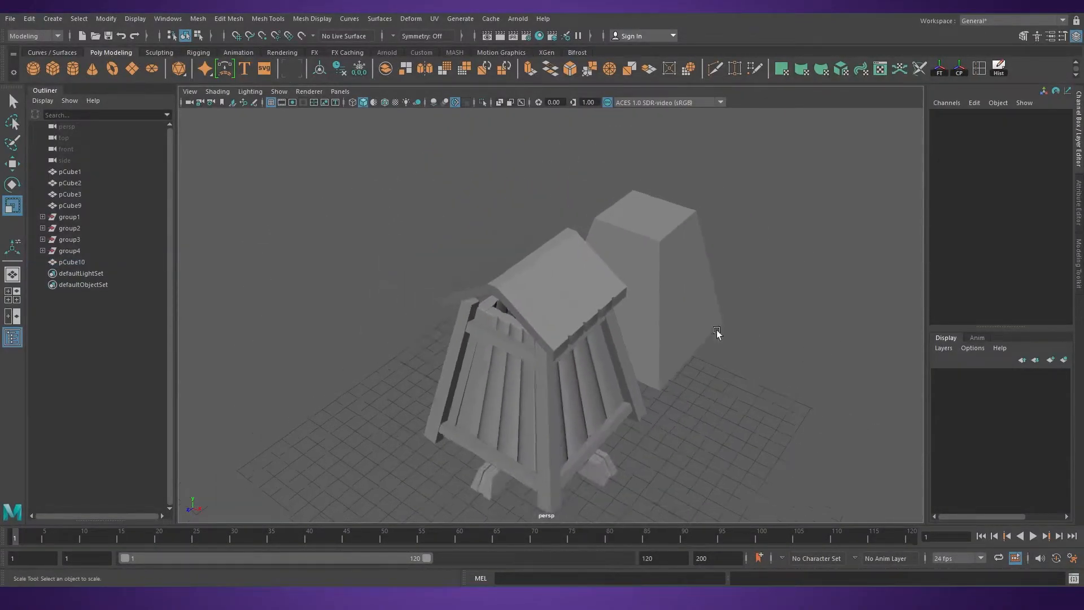
Save the scene and delete the construction history of the grooved roof
{"action": "left_click_drag", "start_coordinate": [698, 336], "coordinate": [646, 314], "text": "alt"}
{"action": "scroll", "coordinate": [646, 314], "scroll_direction": "up", "scroll_amount": 3}
{"action": "left_click_drag", "start_coordinate": [531, 283], "coordinate": [573, 344], "text": "alt"}
{"action": "left_click", "coordinate": [590, 278]}
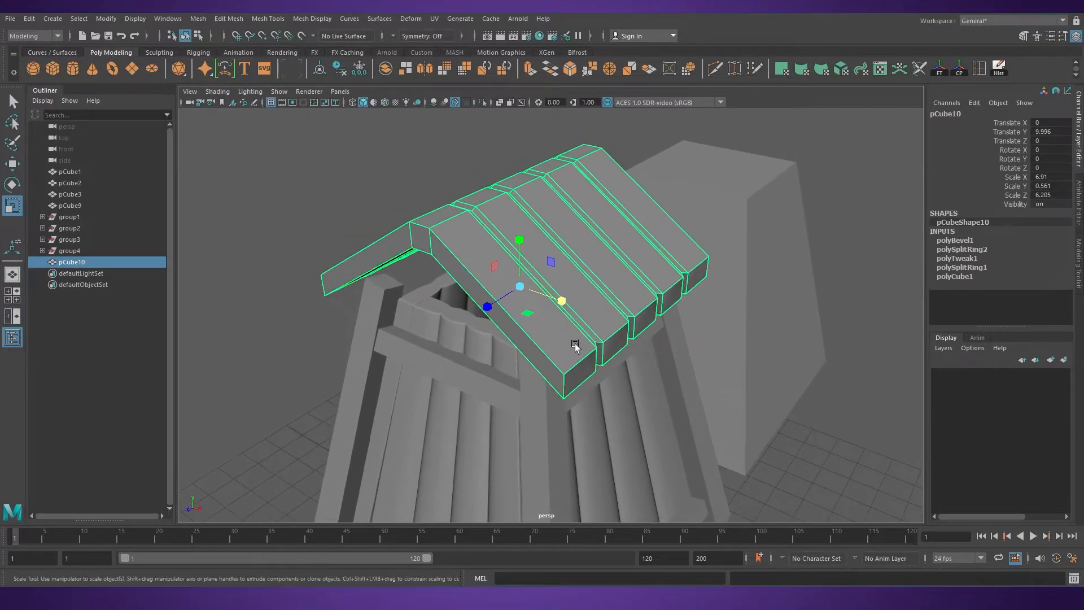
{"action": "scroll", "coordinate": [588, 350], "scroll_direction": "up", "scroll_amount": 2}
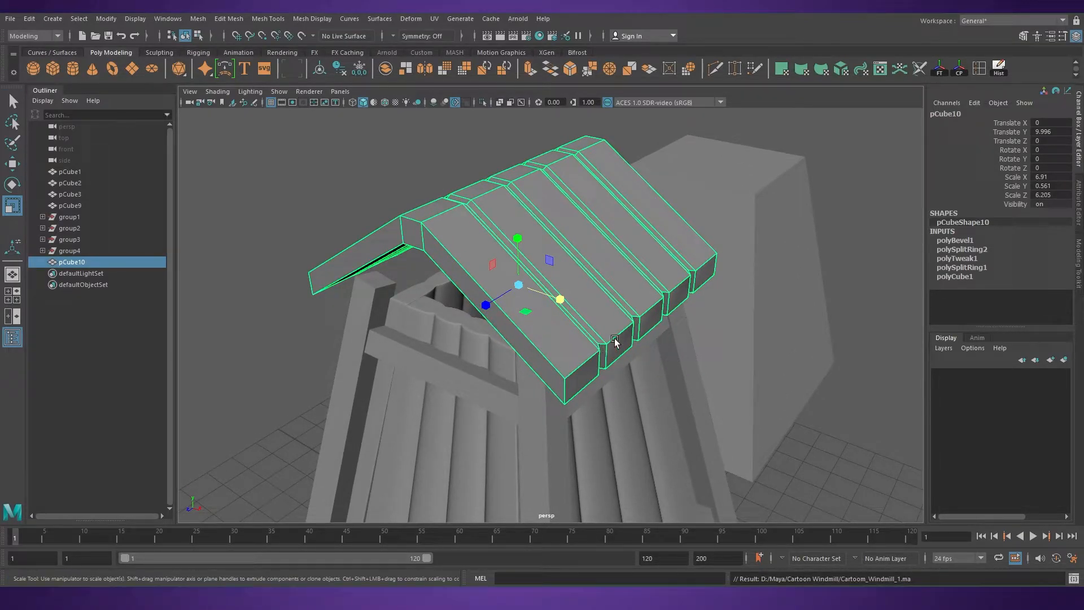
{"action": "left_click", "coordinate": [848, 430]}
{"action": "left_click", "coordinate": [618, 314]}
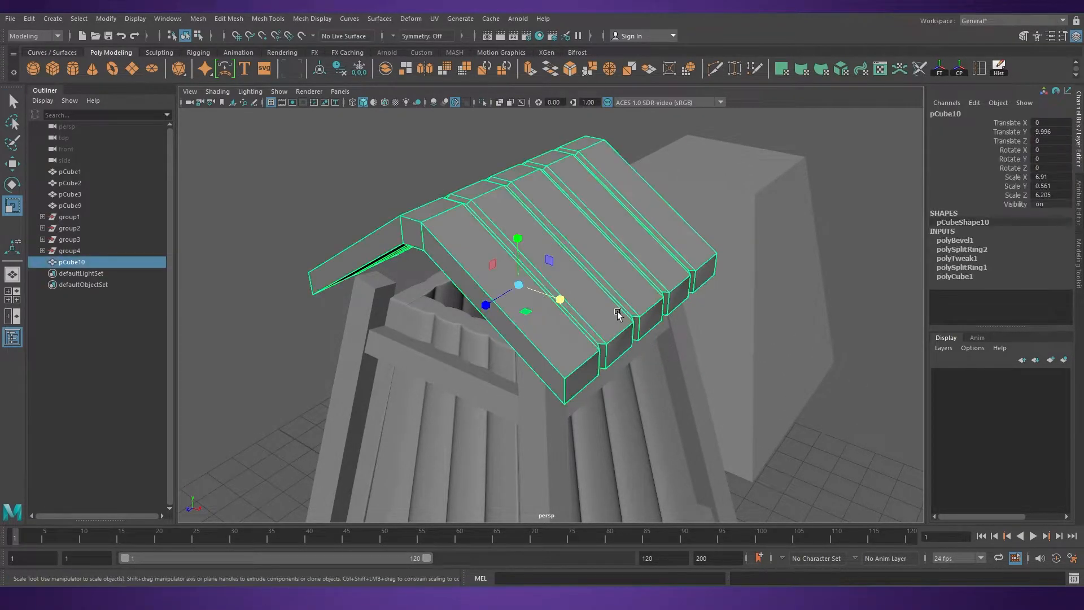
{"action": "left_click_drag", "start_coordinate": [611, 310], "coordinate": [587, 328], "text": "alt"}
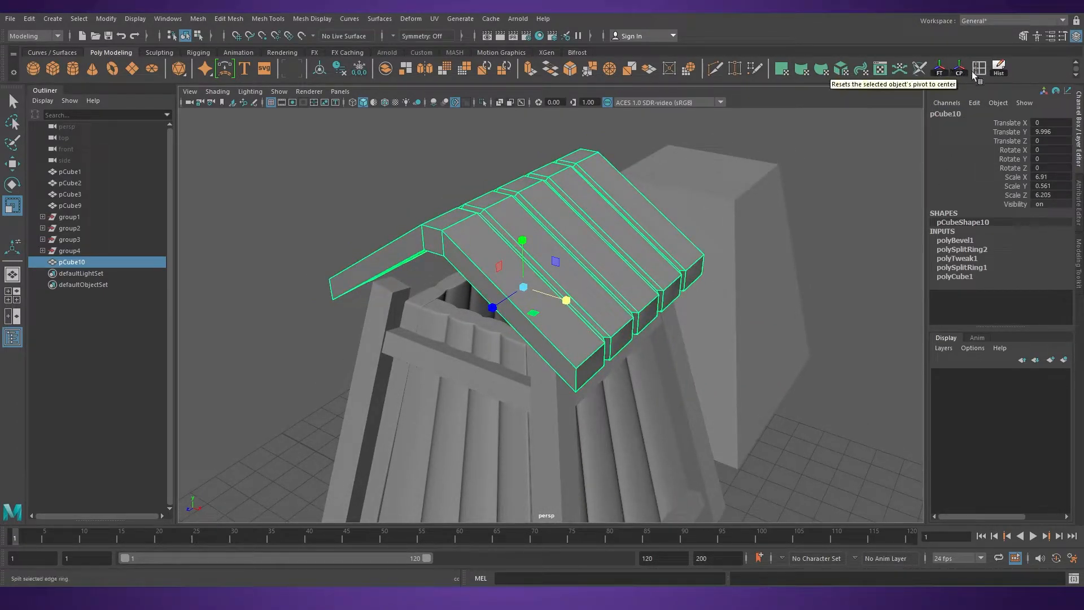
{"action": "left_click", "coordinate": [1000, 71]}
Insert supporting edge loops close to the roof's outer edges, including along its thickness and gable ends, with the Insert Edge Loop Tool
{"action": "left_click", "coordinate": [980, 71]}
{"action": "scroll", "coordinate": [592, 322], "scroll_direction": "up", "scroll_amount": 2}
{"action": "left_click_drag", "start_coordinate": [589, 340], "coordinate": [668, 319], "text": "alt"}
{"action": "left_click", "coordinate": [584, 341]}
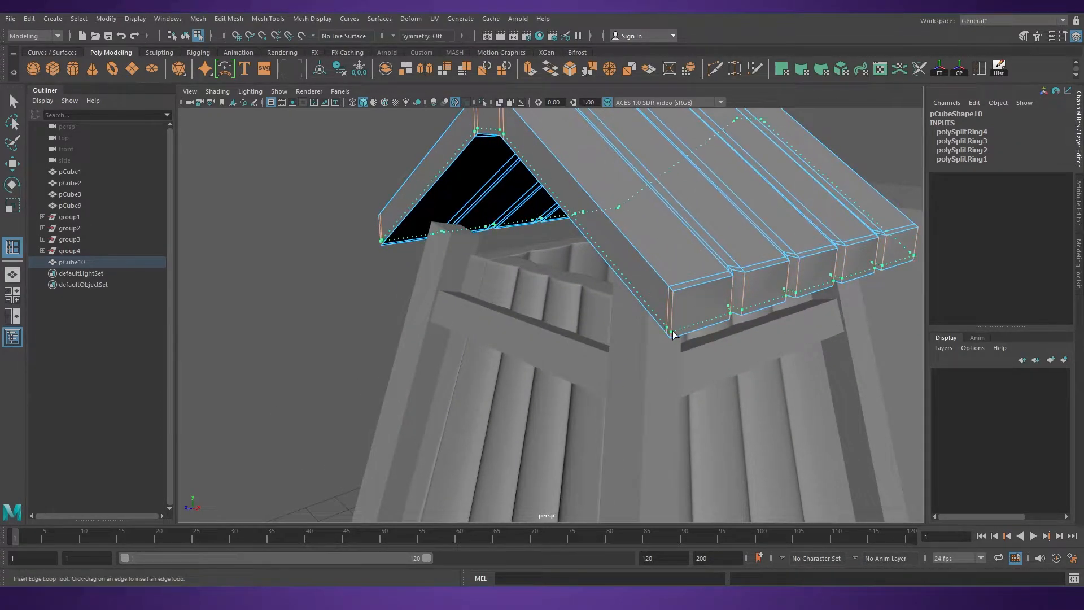
{"action": "left_click", "coordinate": [673, 335]}
{"action": "left_click", "coordinate": [676, 296]}
{"action": "right_click_drag", "start_coordinate": [676, 296], "coordinate": [598, 315], "text": "alt"}
{"action": "left_click_drag", "start_coordinate": [598, 314], "coordinate": [583, 354], "text": "alt"}
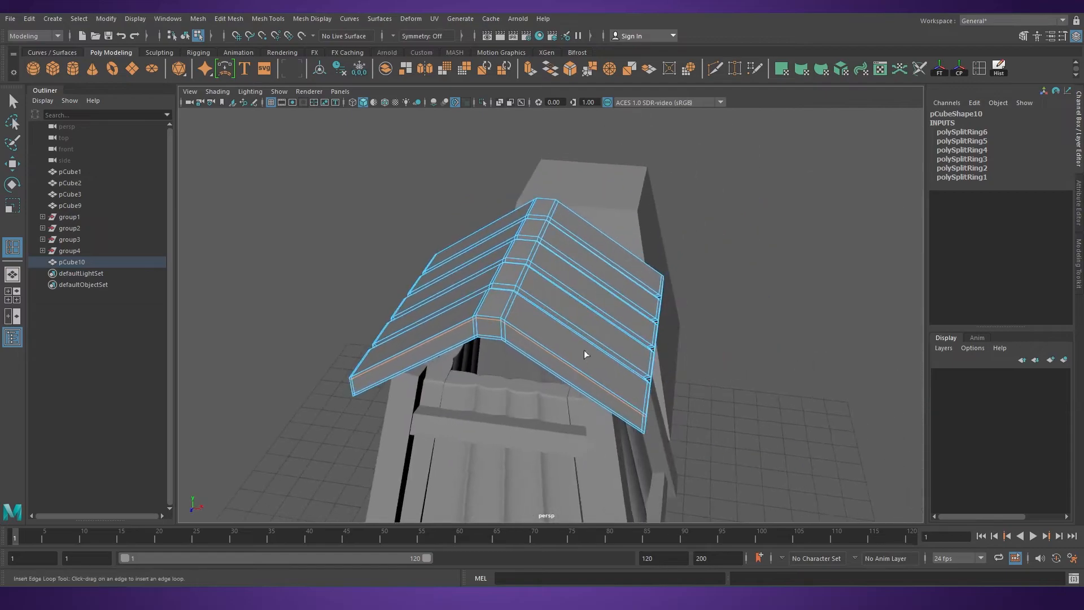
Return to object mode and examine the roof in smooth mesh preview
{"action": "key", "text": "w"}
{"action": "right_click_drag", "start_coordinate": [619, 283], "coordinate": [669, 246]}
{"action": "left_click", "coordinate": [692, 243]}
{"action": "left_click", "coordinate": [607, 297]}
{"action": "key", "text": "3"}
{"action": "left_click", "coordinate": [762, 293]}
{"action": "left_click_drag", "start_coordinate": [714, 414], "coordinate": [554, 314], "text": "alt"}
{"action": "left_click", "coordinate": [555, 330]}
Split the roof's flat ridge lengthwise with a center edge loop and raise that loop slightly to form a peak
{"action": "scroll", "coordinate": [525, 257], "scroll_direction": "up", "scroll_amount": 3}
{"action": "key", "text": "1"}
{"action": "left_click_drag", "start_coordinate": [488, 225], "coordinate": [575, 199], "text": "alt"}
{"action": "right_click_drag", "start_coordinate": [575, 199], "coordinate": [575, 172]}
{"action": "double_click", "coordinate": [577, 202]}
{"action": "right_click_drag", "start_coordinate": [513, 215], "coordinate": [480, 224], "text": "ctrl"}
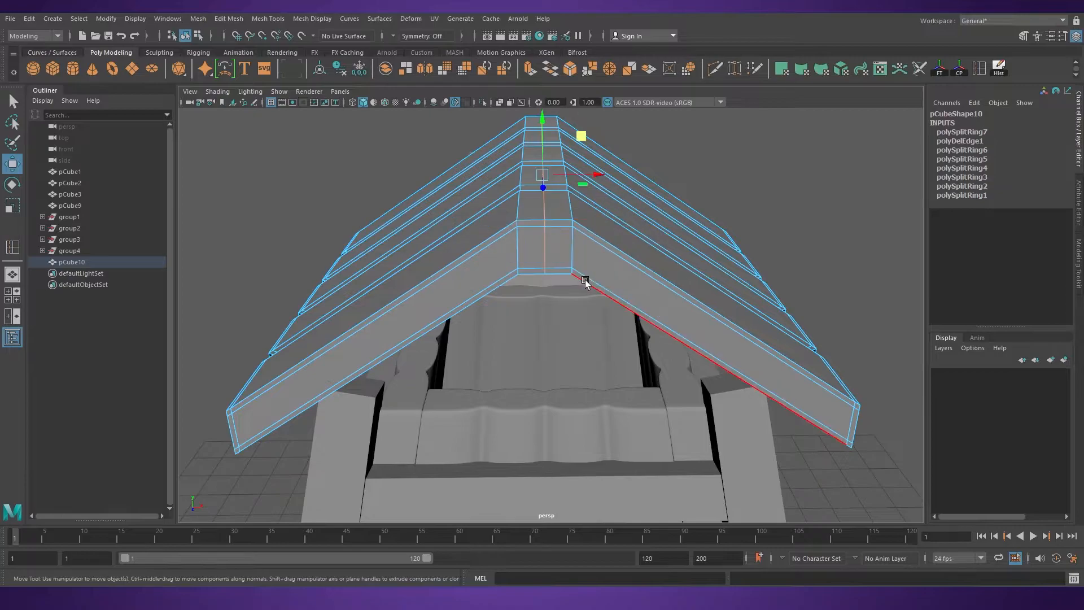
{"action": "left_click_drag", "start_coordinate": [586, 266], "coordinate": [585, 243], "text": "alt"}
{"action": "middle_click_drag", "start_coordinate": [584, 243], "coordinate": [580, 346], "text": "alt"}
{"action": "left_click_drag", "start_coordinate": [537, 189], "coordinate": [537, 182]}
Return the roof to object mode and display it with smooth mesh preview
{"action": "right_click_drag", "start_coordinate": [632, 260], "coordinate": [680, 218]}
{"action": "key", "text": "3"}
{"action": "left_click", "coordinate": [689, 221]}
{"action": "scroll", "coordinate": [690, 221], "scroll_direction": "down", "scroll_amount": 5}
{"action": "left_click_drag", "start_coordinate": [671, 305], "coordinate": [594, 360], "text": "alt"}
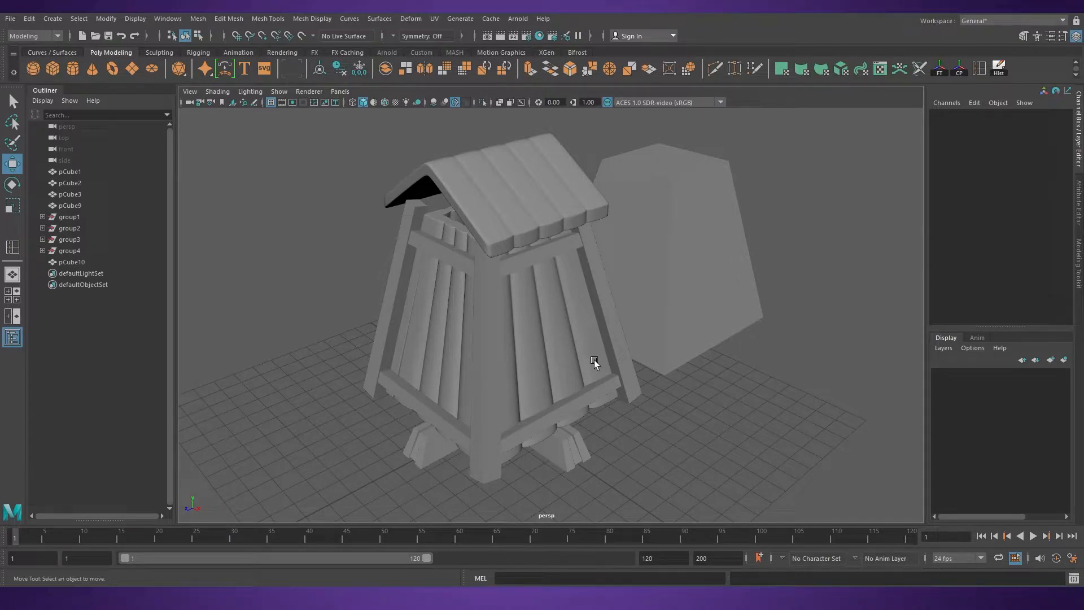
Try a duplicate of the upper crossbeam beneath the roof, moved to Y 10.278, scaled to X 5.256 and rotated to about X -94
{"action": "left_click_drag", "start_coordinate": [546, 305], "coordinate": [558, 275], "text": "alt"}
{"action": "right_click_drag", "start_coordinate": [557, 276], "coordinate": [585, 305], "text": "alt"}
{"action": "middle_click_drag", "start_coordinate": [585, 305], "coordinate": [611, 332], "text": "alt"}
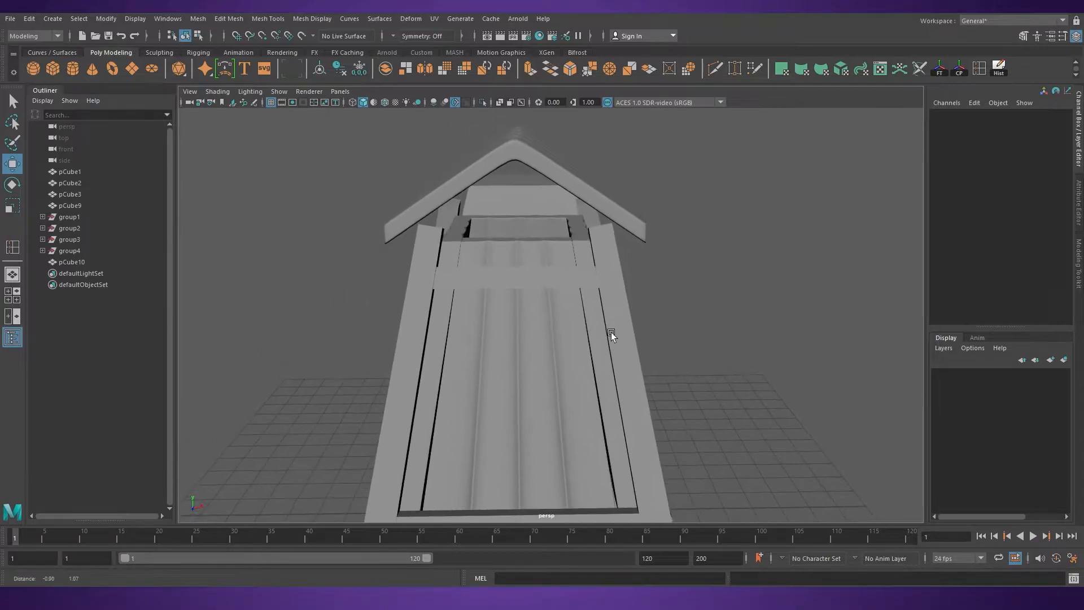
{"action": "left_click_drag", "start_coordinate": [610, 332], "coordinate": [635, 304], "text": "alt"}
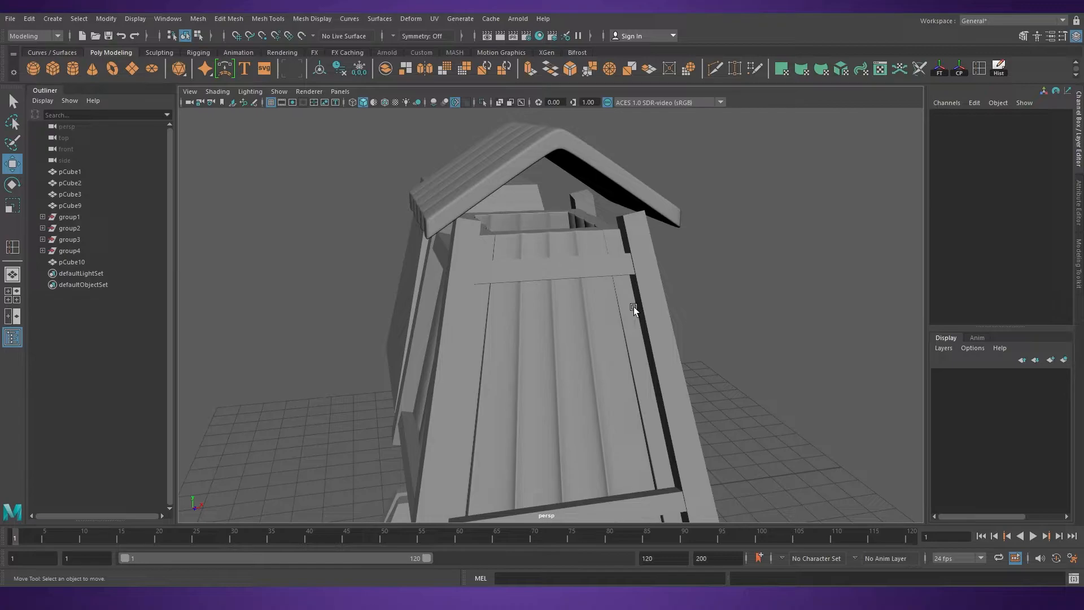
{"action": "left_click_drag", "start_coordinate": [605, 364], "coordinate": [611, 330], "text": "alt"}
{"action": "right_click_drag", "start_coordinate": [611, 330], "coordinate": [615, 301], "text": "alt"}
{"action": "left_click_drag", "start_coordinate": [615, 300], "coordinate": [571, 247], "text": "alt"}
{"action": "left_click", "coordinate": [571, 246]}
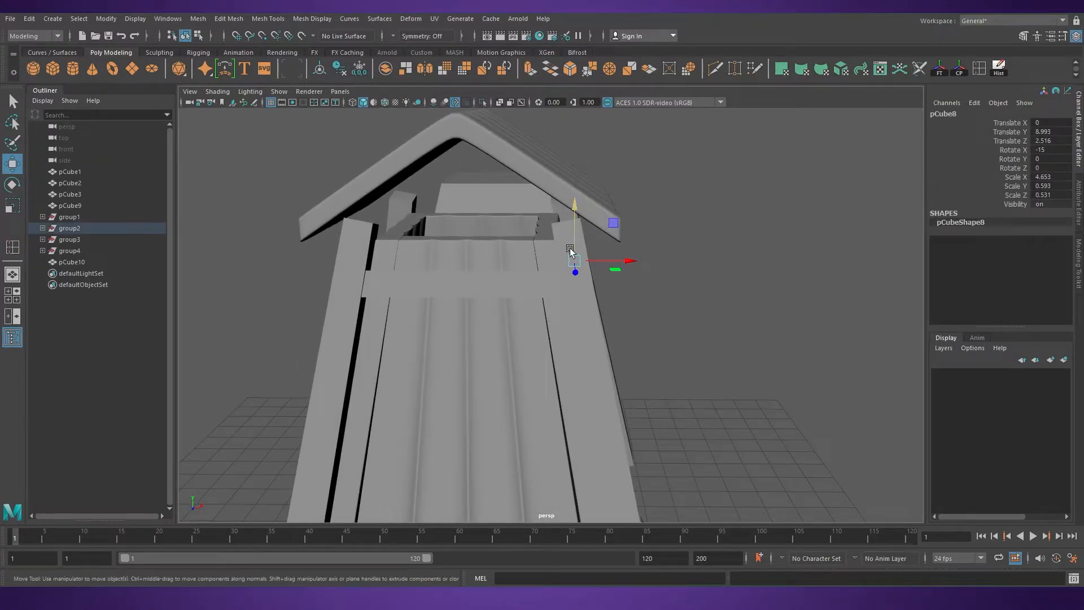
{"action": "left_click_drag", "start_coordinate": [622, 209], "coordinate": [645, 190], "text": "alt"}
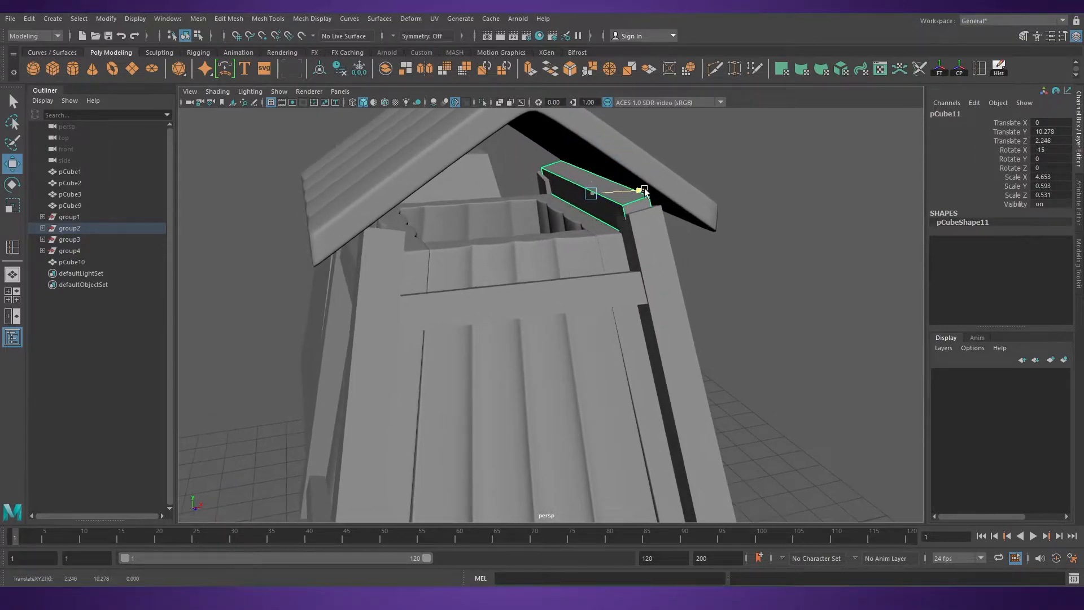
{"action": "key", "text": "r"}
{"action": "mouse_move", "coordinate": [608, 249]}
{"action": "left_mouse_down", "text": "alt"}
{"action": "mouse_move", "coordinate": [584, 201]}
{"action": "mouse_move", "coordinate": [574, 249]}
{"action": "mouse_move", "coordinate": [600, 239]}
{"action": "left_mouse_up", "text": "alt"}
{"action": "key", "text": "e"}
{"action": "left_click_drag", "start_coordinate": [551, 141], "coordinate": [511, 170]}
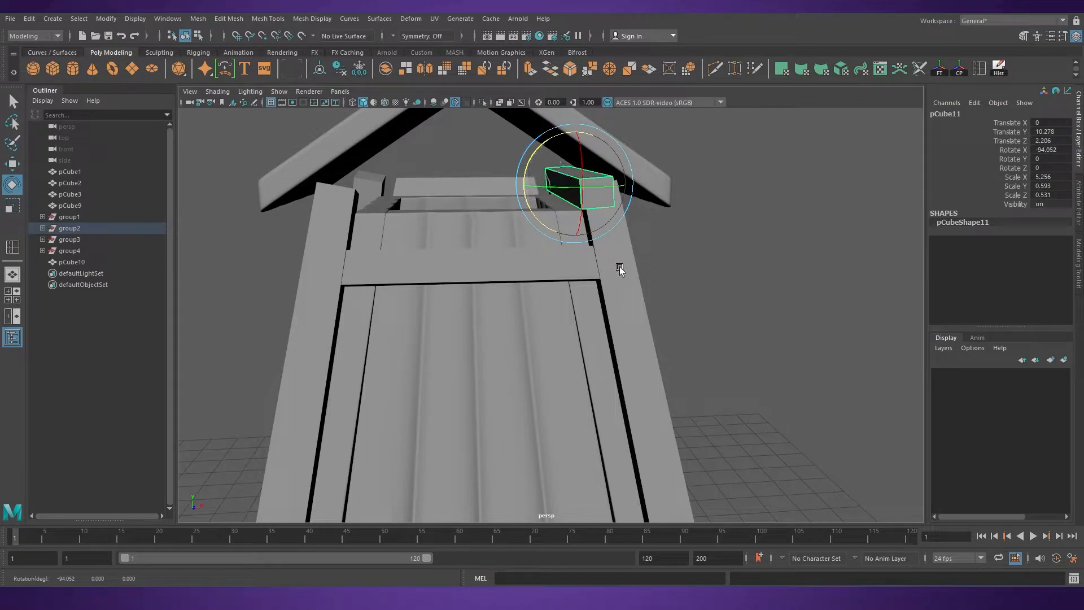
{"action": "left_click", "coordinate": [704, 251]}
{"action": "right_click_drag", "start_coordinate": [705, 251], "coordinate": [497, 456], "text": "alt"}
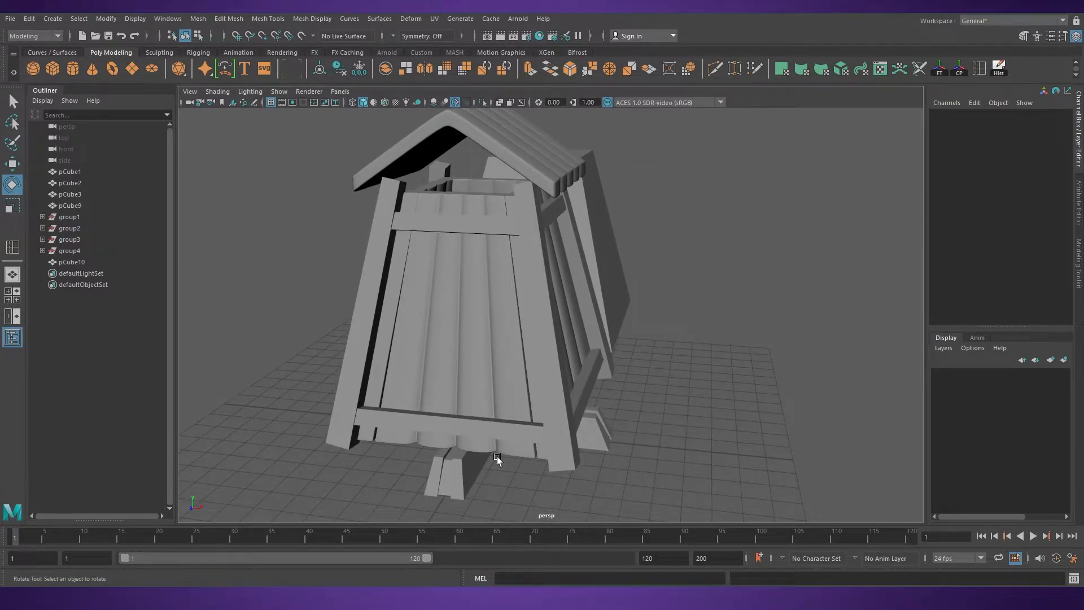
Create a polygon cube and raise it to about Y 10, between the tower top and the roof
{"action": "left_click", "coordinate": [53, 68]}
{"action": "right_click_drag", "start_coordinate": [484, 343], "coordinate": [496, 392], "text": "alt"}
{"action": "key", "text": "w"}
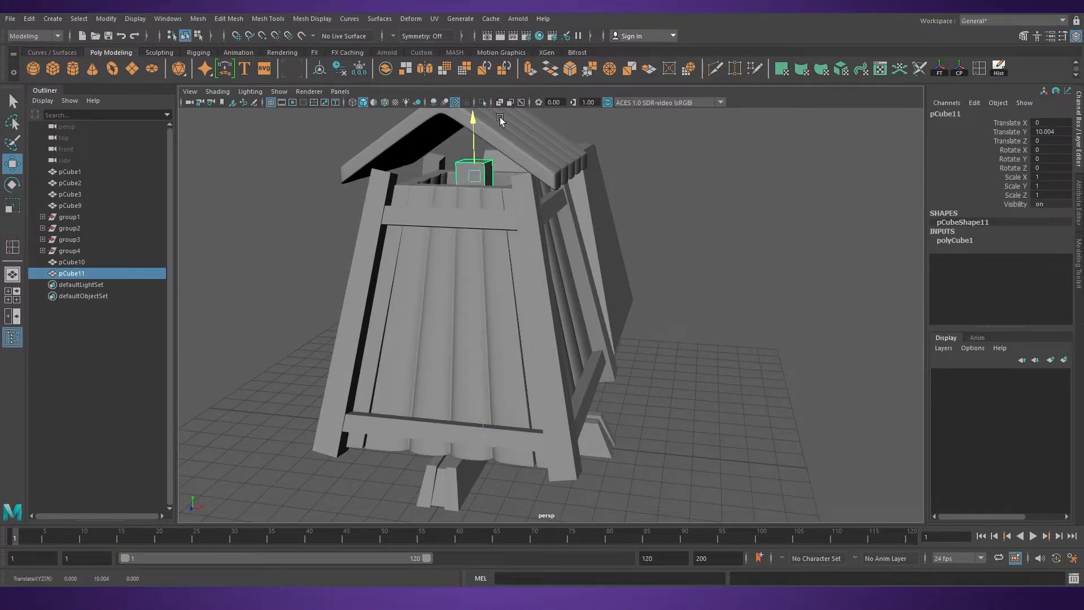
{"action": "left_click_drag", "start_coordinate": [499, 117], "coordinate": [499, 114]}
{"action": "left_click_drag", "start_coordinate": [471, 206], "coordinate": [496, 212], "text": "alt"}
{"action": "right_click_drag", "start_coordinate": [496, 213], "coordinate": [549, 269], "text": "alt"}
{"action": "right_click_drag", "start_coordinate": [550, 313], "coordinate": [474, 193], "text": "alt"}
{"action": "left_click_drag", "start_coordinate": [474, 193], "coordinate": [480, 208]}
Stretch the cube into a flat slab across the tower top, scaled to X 5.683 and Z 5.5, using the front wireframe view
{"action": "key", "text": "space"}
{"action": "key", "text": "space"}
{"action": "right_click_drag", "start_coordinate": [408, 300], "coordinate": [537, 338], "text": "alt"}
{"action": "key", "text": "4"}
{"action": "left_click_drag", "start_coordinate": [581, 331], "coordinate": [665, 354]}
{"action": "key", "text": "space"}
{"action": "key", "text": "space"}
{"action": "mouse_move", "coordinate": [589, 282]}
{"action": "left_mouse_down", "text": "alt"}
{"action": "mouse_move", "coordinate": [580, 293]}
{"action": "mouse_move", "coordinate": [579, 285]}
{"action": "left_mouse_up", "text": "alt"}
{"action": "right_click_drag", "start_coordinate": [580, 284], "coordinate": [569, 295], "text": "alt"}
{"action": "left_click_drag", "start_coordinate": [569, 295], "coordinate": [522, 275], "text": "alt"}
{"action": "left_click_drag", "start_coordinate": [522, 299], "coordinate": [524, 287], "text": "alt"}
Extrude the slab's top face up to the roof ridge and narrow it along X to form a gable shape
{"action": "key", "text": "w"}
{"action": "key", "text": "F11"}
{"action": "left_click", "coordinate": [560, 226]}
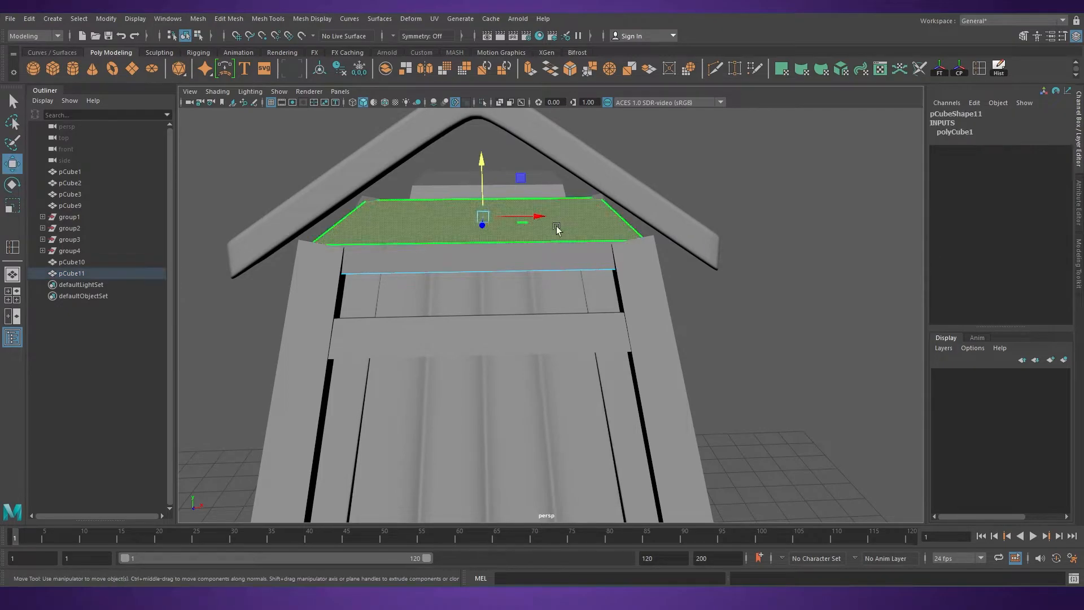
{"action": "right_click_drag", "start_coordinate": [573, 216], "coordinate": [574, 237], "text": "shift"}
{"action": "key", "text": "w"}
{"action": "left_click_drag", "start_coordinate": [482, 163], "coordinate": [486, 61]}
{"action": "left_click_drag", "start_coordinate": [525, 273], "coordinate": [457, 273], "text": "alt"}
{"action": "key", "text": "r"}
{"action": "left_click_drag", "start_coordinate": [570, 331], "coordinate": [556, 311], "text": "alt"}
{"action": "key", "text": "ctrl+z"}
{"action": "left_click_drag", "start_coordinate": [562, 214], "coordinate": [578, 319]}
Lower the gable block to Translate Y 10.107 and adjust its vertical scale to about 0.45
{"action": "right_click_drag", "start_coordinate": [565, 287], "coordinate": [643, 273]}
{"action": "left_click", "coordinate": [652, 239]}
{"action": "left_click", "coordinate": [571, 283]}
{"action": "left_click_drag", "start_coordinate": [571, 283], "coordinate": [649, 319], "text": "alt"}
{"action": "left_click_drag", "start_coordinate": [571, 248], "coordinate": [570, 251]}
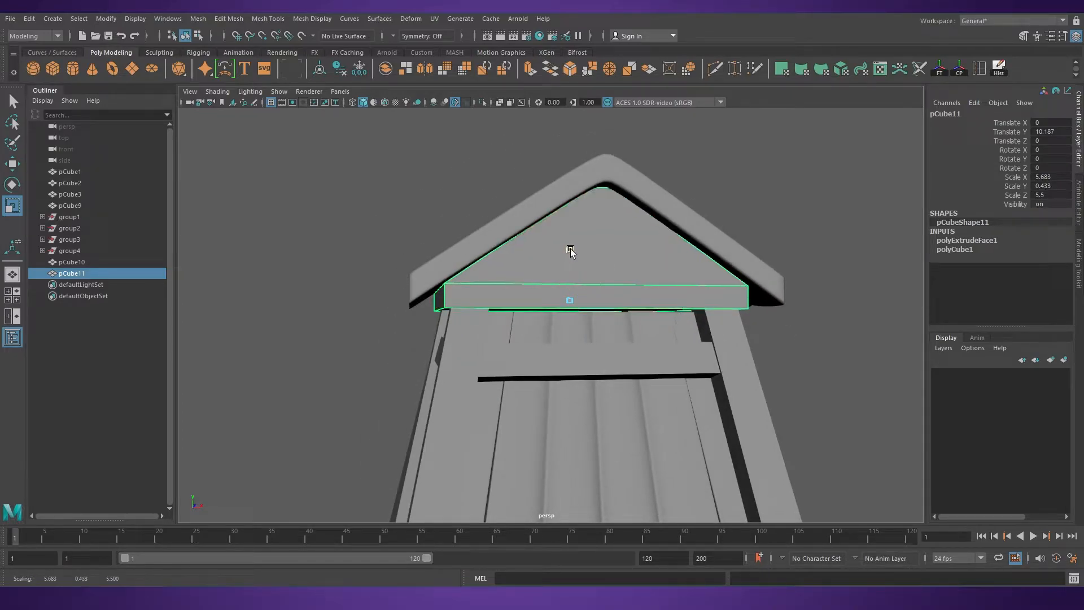
{"action": "left_click_drag", "start_coordinate": [662, 305], "coordinate": [622, 293], "text": "alt"}
{"action": "key", "text": "w"}
{"action": "left_click_drag", "start_coordinate": [559, 245], "coordinate": [561, 250]}
{"action": "key", "text": "r"}
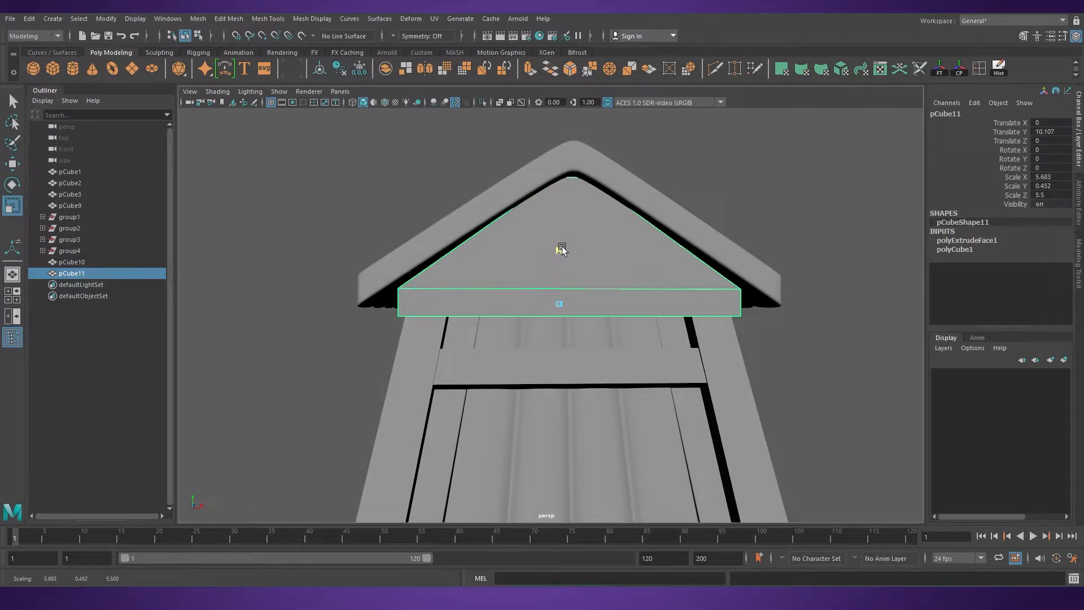
Split the gable block down its middle with a vertical edge loop
{"action": "left_click_drag", "start_coordinate": [697, 296], "coordinate": [622, 311], "text": "alt"}
{"action": "right_click_drag", "start_coordinate": [622, 310], "coordinate": [620, 273]}
{"action": "left_click", "coordinate": [574, 309]}
{"action": "right_click_drag", "start_coordinate": [575, 310], "coordinate": [504, 355], "text": "ctrl"}
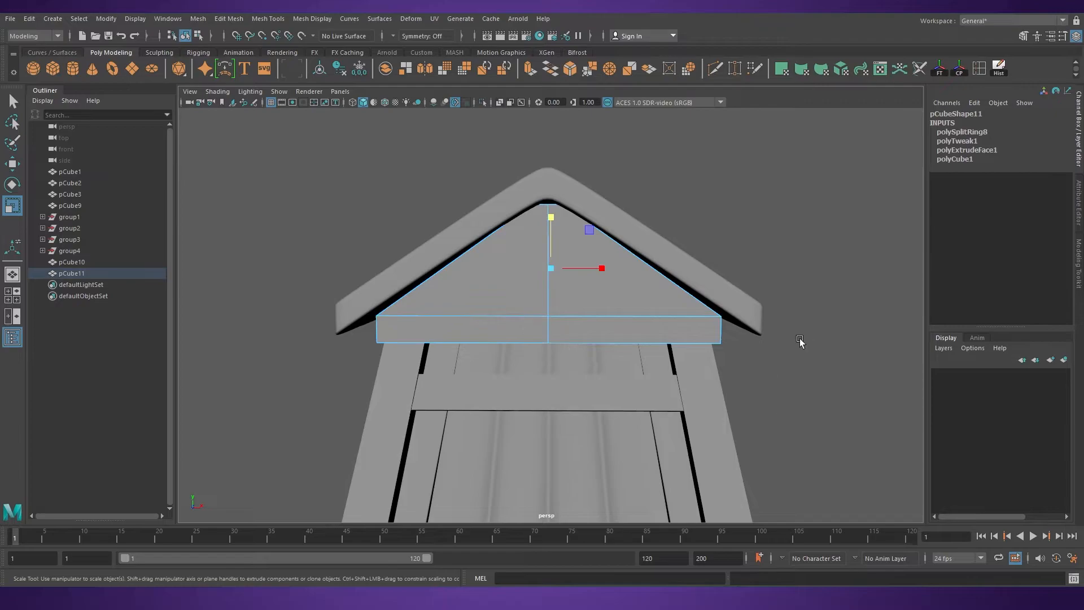
Raise the gable block's top center vertices toward the underside of the roof peak in front view, then return to perspective object mode
{"action": "key", "text": "space"}
{"action": "left_click_drag", "start_coordinate": [682, 302], "coordinate": [678, 346]}
{"action": "key", "text": "4"}
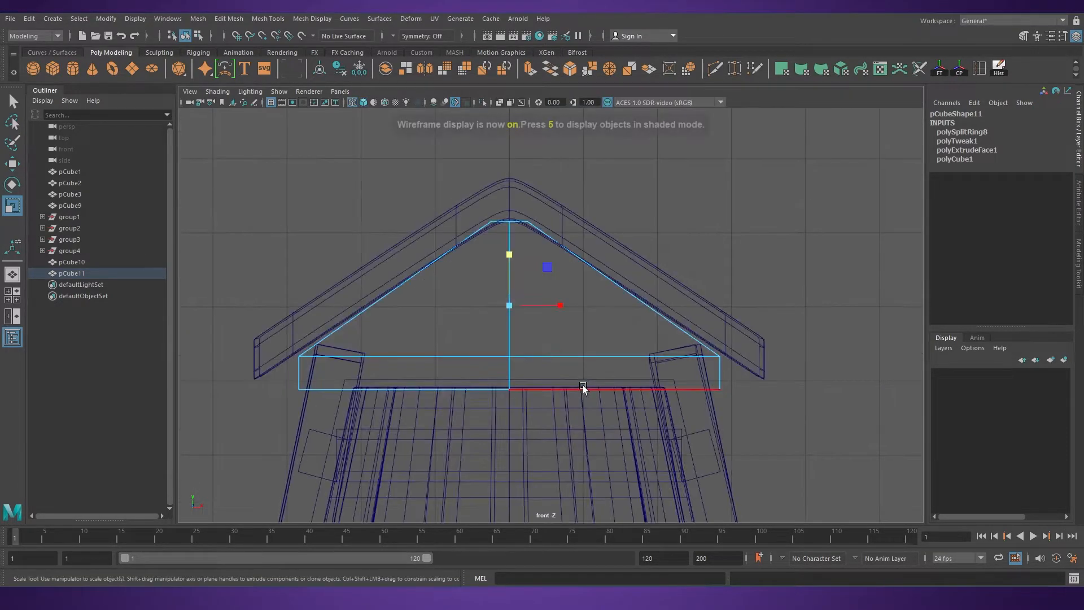
{"action": "right_click_drag", "start_coordinate": [508, 293], "coordinate": [456, 279]}
{"action": "key", "text": "w"}
{"action": "left_click_drag", "start_coordinate": [501, 212], "coordinate": [520, 251]}
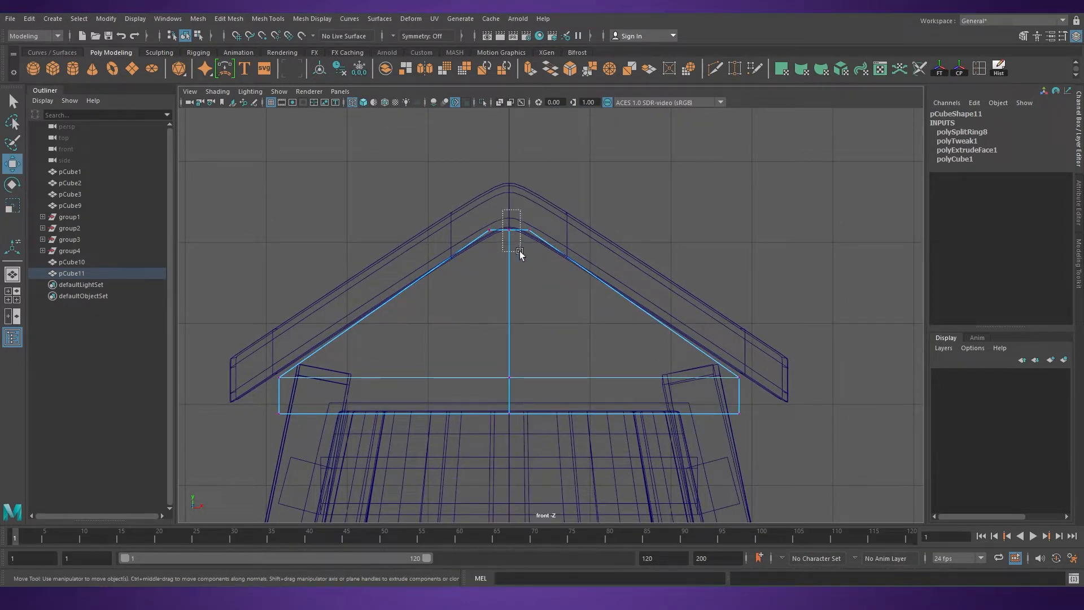
{"action": "left_click_drag", "start_coordinate": [509, 179], "coordinate": [510, 175]}
{"action": "key", "text": "space"}
{"action": "key", "text": "space"}
{"action": "left_click_drag", "start_coordinate": [728, 249], "coordinate": [656, 304], "text": "alt"}
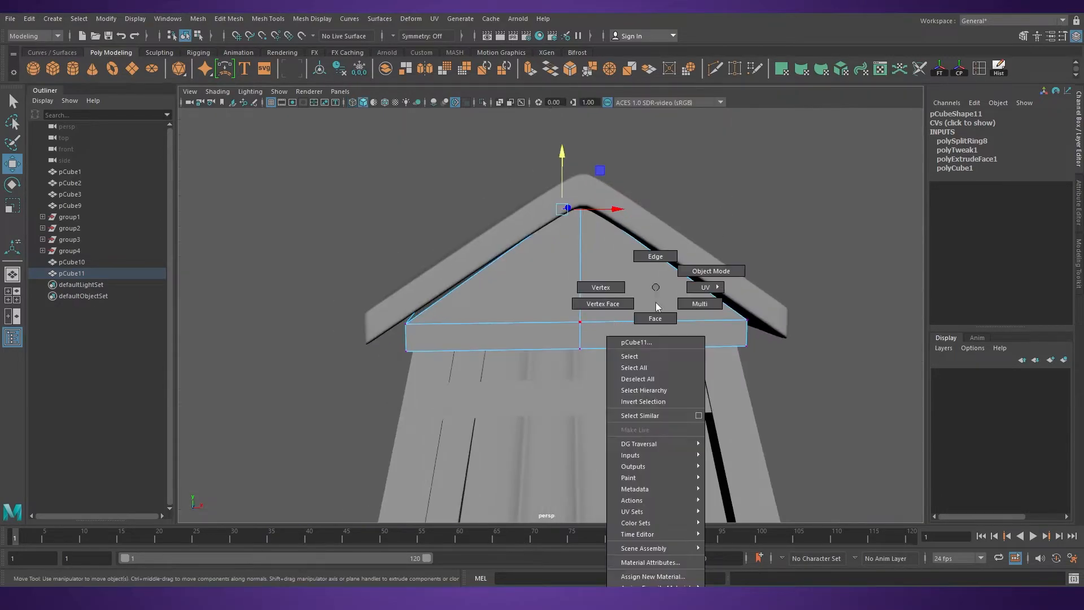
{"action": "right_click_drag", "start_coordinate": [655, 304], "coordinate": [700, 275]}
{"action": "left_click", "coordinate": [739, 252]}
{"action": "left_click", "coordinate": [672, 319]}
Delete the plain tapered block standing behind the windmill tower and save the scene
{"action": "left_click_drag", "start_coordinate": [734, 352], "coordinate": [680, 319], "text": "alt"}
{"action": "right_click_drag", "start_coordinate": [680, 319], "coordinate": [615, 311], "text": "alt"}
{"action": "left_click_drag", "start_coordinate": [615, 311], "coordinate": [575, 348], "text": "alt"}
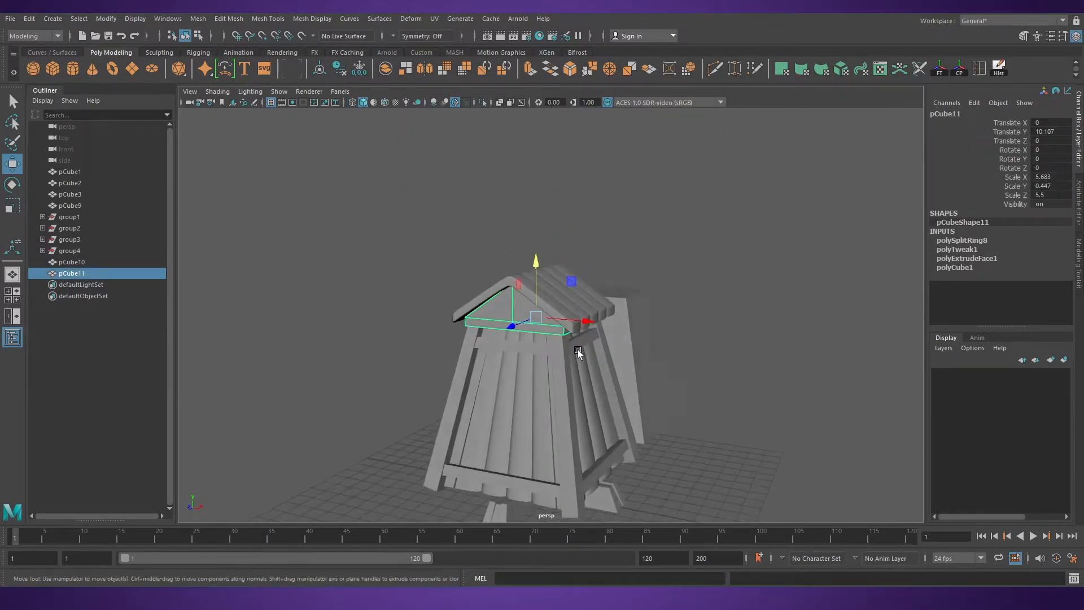
{"action": "middle_click_drag", "start_coordinate": [576, 348], "coordinate": [536, 293], "text": "alt"}
{"action": "right_click_drag", "start_coordinate": [536, 293], "coordinate": [604, 335], "text": "alt"}
{"action": "left_click", "coordinate": [677, 322]}
{"action": "mouse_move", "coordinate": [583, 346]}
{"action": "left_mouse_down", "text": "alt"}
{"action": "mouse_move", "coordinate": [431, 320]}
{"action": "mouse_move", "coordinate": [577, 341]}
{"action": "left_mouse_up", "text": "alt"}
{"action": "right_click_drag", "start_coordinate": [578, 341], "coordinate": [520, 358], "text": "alt"}
{"action": "left_click", "coordinate": [636, 317]}
{"action": "key", "text": "Delete"}
{"action": "left_click_drag", "start_coordinate": [635, 316], "coordinate": [524, 350], "text": "alt"}
{"action": "right_click_drag", "start_coordinate": [524, 351], "coordinate": [544, 378], "text": "alt"}
{"action": "left_click_drag", "start_coordinate": [544, 379], "coordinate": [581, 356], "text": "alt"}
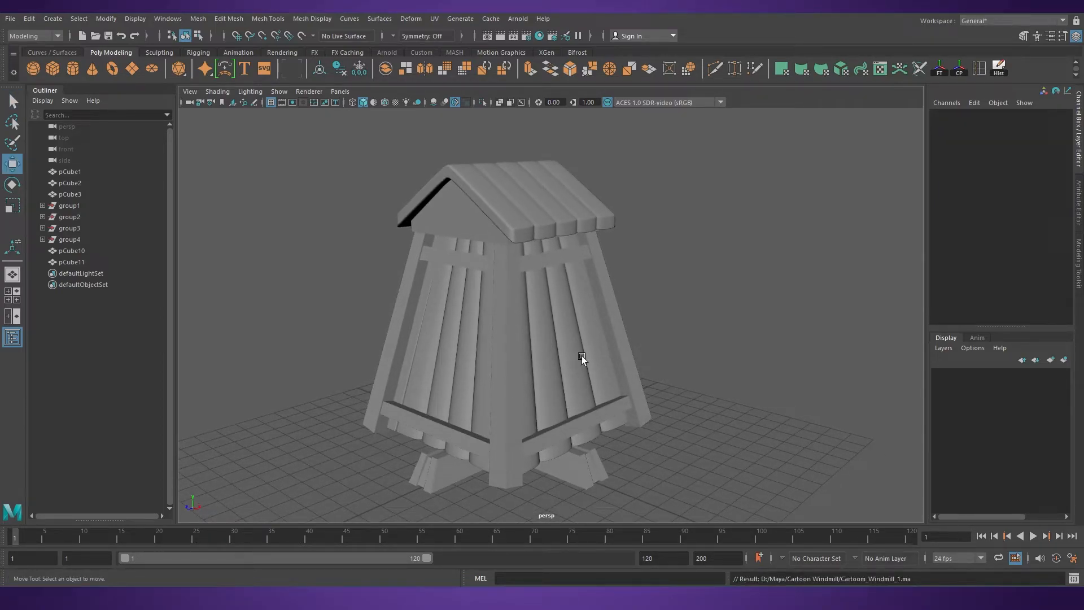
Duplicate the roof, scale the copy to X 3.415 and Y 0.27, and raise it to Y 11.665 as a ridge cap
{"action": "left_click_drag", "start_coordinate": [582, 357], "coordinate": [552, 306], "text": "alt"}
{"action": "right_click_drag", "start_coordinate": [552, 306], "coordinate": [536, 330], "text": "alt"}
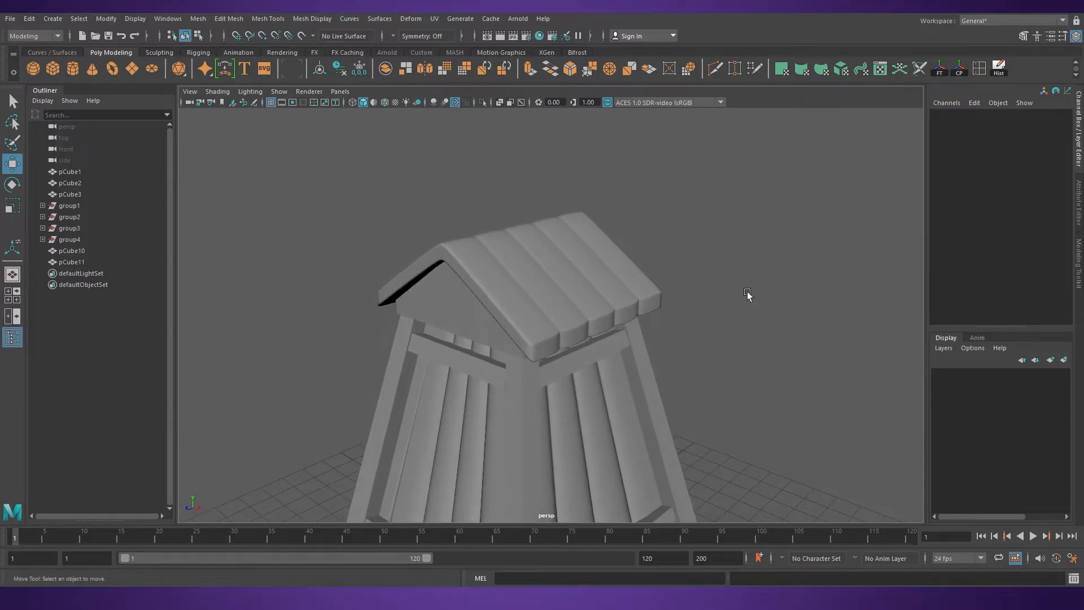
{"action": "left_click", "coordinate": [570, 286]}
{"action": "left_click_drag", "start_coordinate": [519, 259], "coordinate": [535, 225]}
{"action": "key", "text": "w"}
{"action": "key", "text": "r"}
{"action": "left_click_drag", "start_coordinate": [580, 274], "coordinate": [560, 268]}
{"action": "right_click_drag", "start_coordinate": [563, 268], "coordinate": [650, 330], "text": "alt"}
{"action": "left_click_drag", "start_coordinate": [529, 191], "coordinate": [527, 176]}
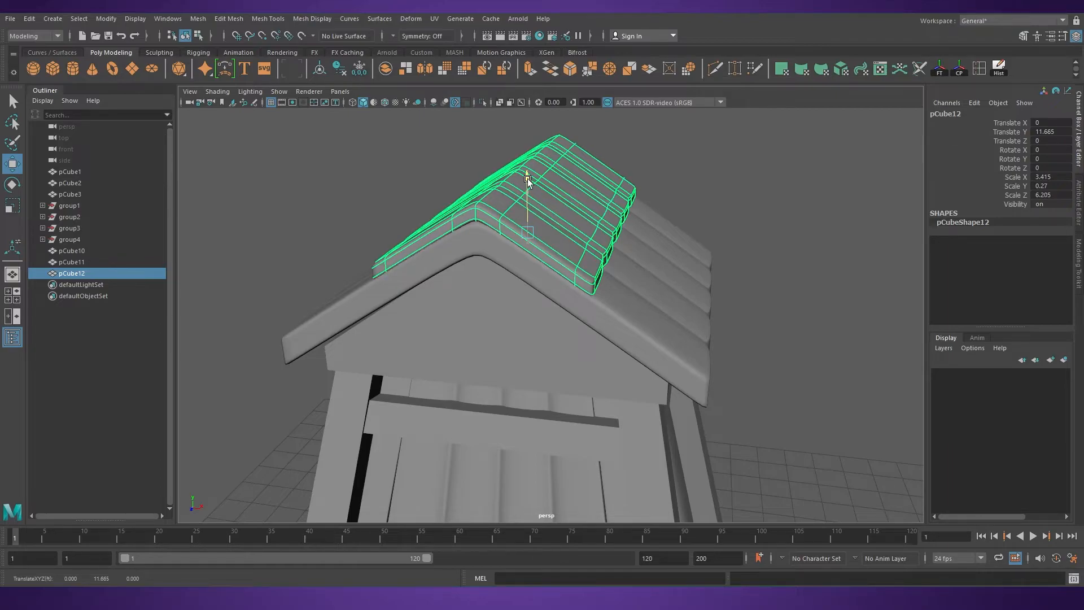
{"action": "left_click_drag", "start_coordinate": [773, 219], "coordinate": [704, 213], "text": "alt"}
{"action": "left_click", "coordinate": [704, 213]}
{"action": "left_click_drag", "start_coordinate": [649, 332], "coordinate": [327, 277], "text": "alt"}
{"action": "left_click_drag", "start_coordinate": [414, 278], "coordinate": [643, 323], "text": "alt"}
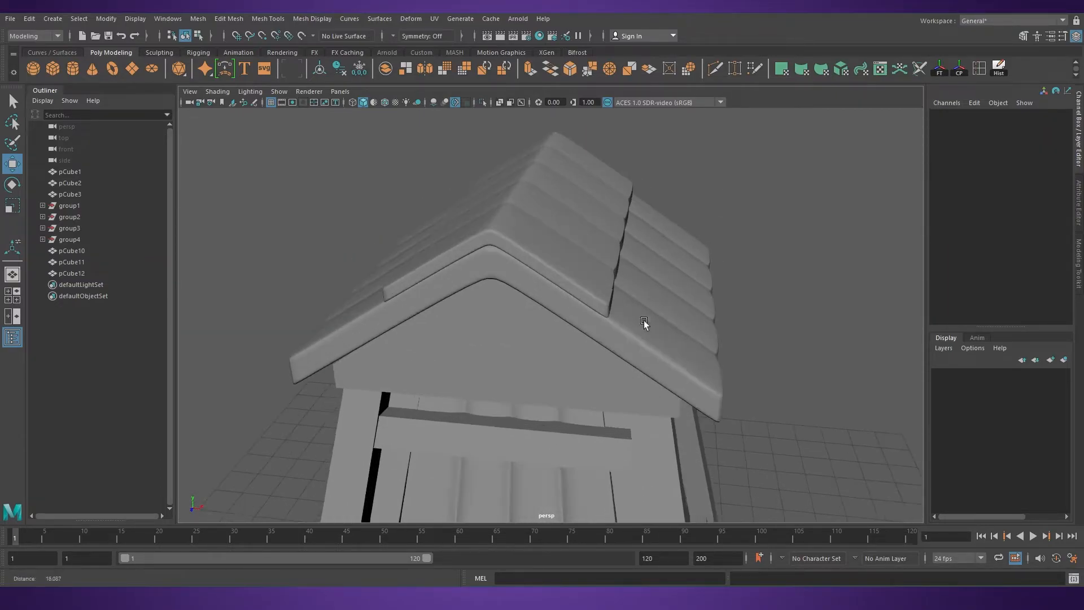
Select the ridge cap and turn off its smooth mesh preview
{"action": "right_click_drag", "start_coordinate": [644, 323], "coordinate": [666, 333], "text": "alt"}
{"action": "left_click", "coordinate": [589, 259]}
{"action": "left_click_drag", "start_coordinate": [590, 260], "coordinate": [554, 302], "text": "alt"}
{"action": "middle_click_drag", "start_coordinate": [555, 302], "coordinate": [605, 325], "text": "alt"}
{"action": "key", "text": "1"}
{"action": "left_click_drag", "start_coordinate": [604, 325], "coordinate": [573, 317], "text": "alt"}
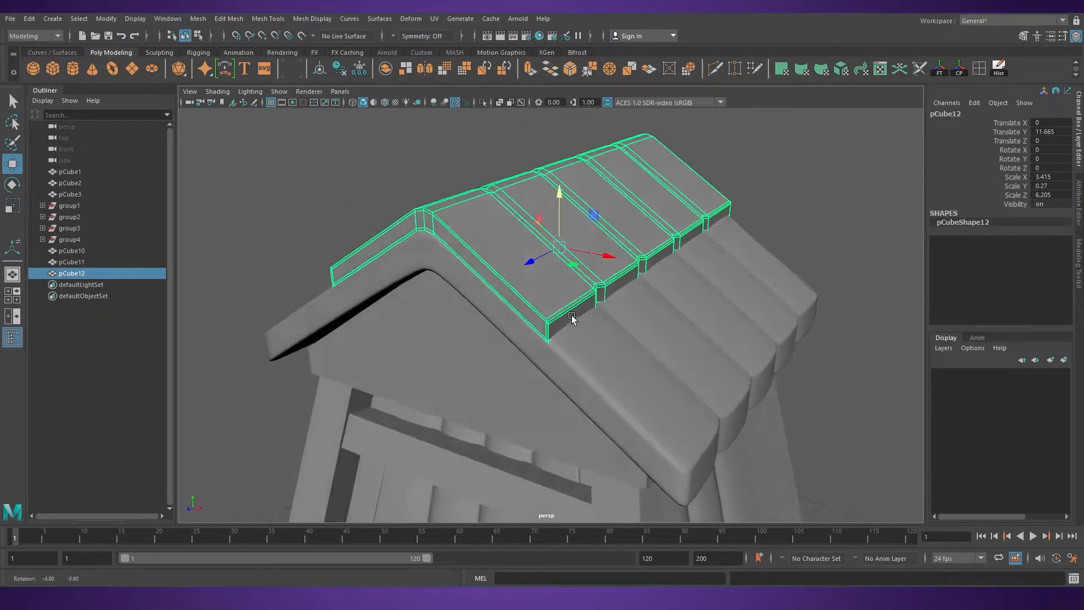
{"action": "right_click_drag", "start_coordinate": [574, 317], "coordinate": [646, 341], "text": "alt"}
{"action": "left_click_drag", "start_coordinate": [645, 341], "coordinate": [624, 337], "text": "alt"}
Delete the center edge loop of each of the four crosswise grooves on the ridge cap
{"action": "left_click_drag", "start_coordinate": [496, 268], "coordinate": [541, 309], "text": "alt"}
{"action": "right_click_drag", "start_coordinate": [539, 286], "coordinate": [482, 257]}
{"action": "left_click_drag", "start_coordinate": [496, 277], "coordinate": [548, 347], "text": "alt"}
{"action": "right_click_drag", "start_coordinate": [551, 289], "coordinate": [552, 255]}
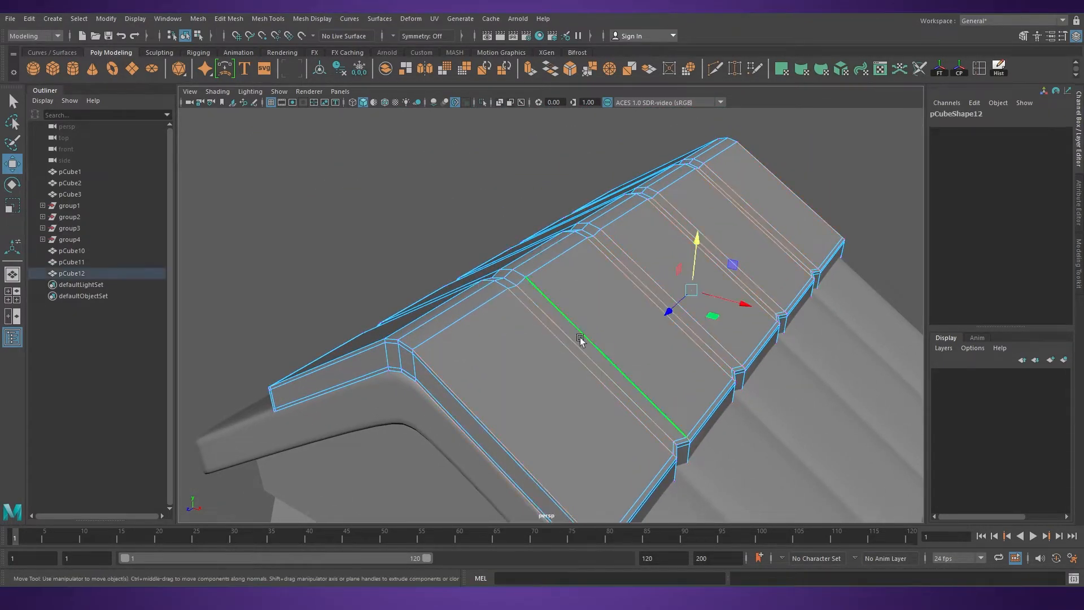
{"action": "double_click", "coordinate": [621, 384]}
{"action": "double_click", "coordinate": [722, 346], "text": "shift"}
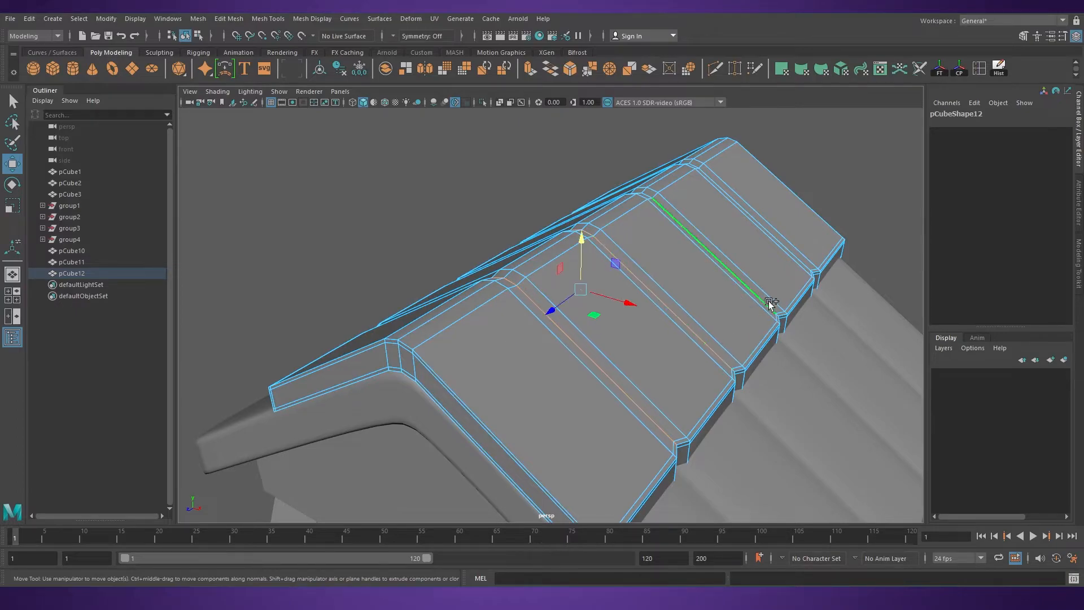
{"action": "double_click", "coordinate": [807, 263], "text": "shift"}
{"action": "right_click_drag", "start_coordinate": [808, 263], "coordinate": [762, 281], "text": "shift"}
{"action": "right_click_drag", "start_coordinate": [734, 287], "coordinate": [665, 306], "text": "alt"}
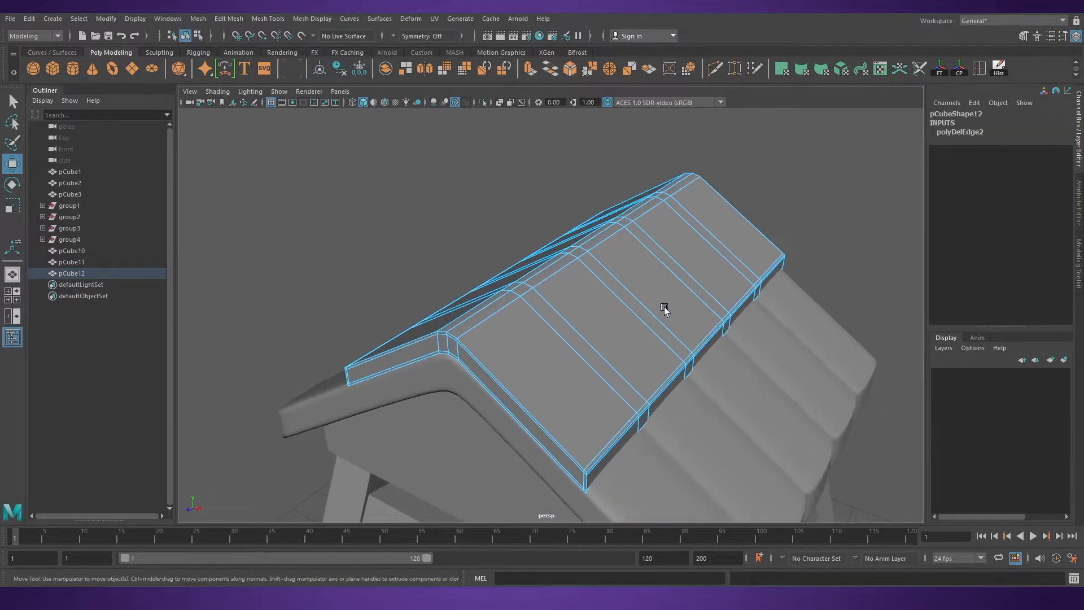
Delete the remaining pairs of crosswise edge loops so the ridge cap's slopes are plain
{"action": "double_click", "coordinate": [593, 345], "text": "shift"}
{"action": "left_click", "coordinate": [645, 322], "text": "shift"}
{"action": "double_click", "coordinate": [688, 301], "text": "shift"}
{"action": "double_click", "coordinate": [744, 263], "text": "shift"}
{"action": "right_click_drag", "start_coordinate": [744, 262], "coordinate": [699, 284], "text": "shift"}
{"action": "right_click_drag", "start_coordinate": [695, 283], "coordinate": [655, 260], "text": "alt"}
In front view, move the end vertices of the ridge cap's right slope up along the roof line to shorten that side
{"action": "left_click", "coordinate": [656, 271]}
{"action": "key", "text": "space"}
{"action": "key", "text": "space"}
{"action": "right_click_drag", "start_coordinate": [545, 348], "coordinate": [596, 333], "text": "alt"}
{"action": "middle_click_drag", "start_coordinate": [585, 214], "coordinate": [581, 262], "text": "alt"}
{"action": "right_click_drag", "start_coordinate": [580, 235], "coordinate": [514, 228]}
{"action": "left_click_drag", "start_coordinate": [631, 261], "coordinate": [683, 327]}
{"action": "left_click_drag", "start_coordinate": [699, 259], "coordinate": [644, 220]}
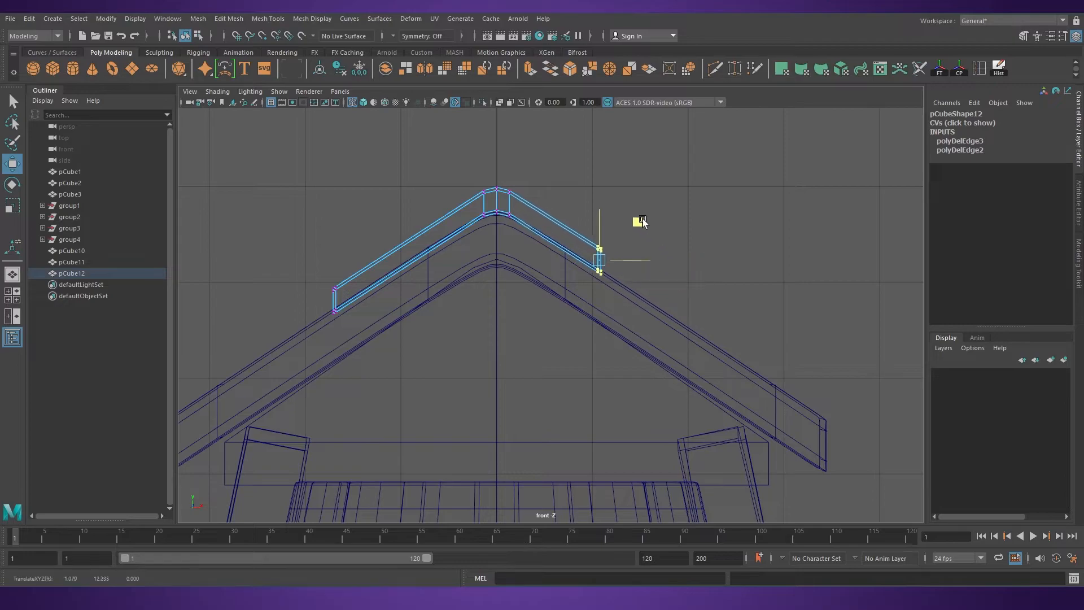
{"action": "right_click_drag", "start_coordinate": [619, 305], "coordinate": [669, 331], "text": "alt"}
{"action": "middle_click_drag", "start_coordinate": [662, 172], "coordinate": [711, 344], "text": "alt"}
{"action": "right_click_drag", "start_coordinate": [711, 344], "coordinate": [767, 370], "text": "alt"}
{"action": "middle_click_drag", "start_coordinate": [767, 371], "coordinate": [715, 402], "text": "alt"}
{"action": "left_click_drag", "start_coordinate": [704, 277], "coordinate": [705, 274]}
{"action": "right_click_drag", "start_coordinate": [599, 364], "coordinate": [390, 304], "text": "alt"}
Move the end vertices of the ridge cap's left slope up along the roof line to match the right side
{"action": "middle_click_drag", "start_coordinate": [293, 373], "coordinate": [535, 313], "text": "alt"}
{"action": "left_click_drag", "start_coordinate": [299, 330], "coordinate": [431, 444]}
{"action": "middle_click_drag", "start_coordinate": [431, 443], "coordinate": [570, 231]}
{"action": "right_click_drag", "start_coordinate": [585, 223], "coordinate": [683, 367], "text": "alt"}
{"action": "left_click_drag", "start_coordinate": [458, 234], "coordinate": [458, 214]}
{"action": "right_click_drag", "start_coordinate": [511, 316], "coordinate": [435, 293], "text": "alt"}
{"action": "middle_click_drag", "start_coordinate": [596, 339], "coordinate": [289, 298], "text": "alt"}
{"action": "key", "text": "space"}
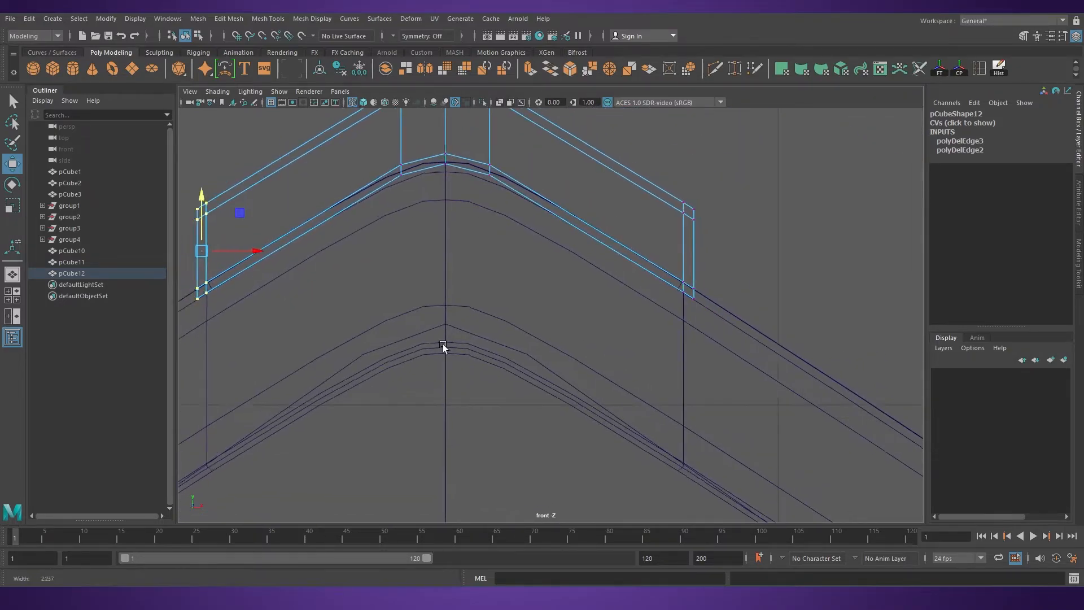
{"action": "key", "text": "space"}
Return to object mode in the perspective view and lengthen the ridge cap to Scale Z 6.502
{"action": "right_click_drag", "start_coordinate": [823, 227], "coordinate": [722, 254], "text": "alt"}
{"action": "right_click_drag", "start_coordinate": [625, 283], "coordinate": [666, 254]}
{"action": "left_click", "coordinate": [790, 339]}
{"action": "right_click_drag", "start_coordinate": [790, 338], "coordinate": [689, 316], "text": "alt"}
{"action": "left_click_drag", "start_coordinate": [688, 316], "coordinate": [587, 297], "text": "alt"}
{"action": "right_click_drag", "start_coordinate": [588, 297], "coordinate": [575, 311], "text": "alt"}
{"action": "left_click", "coordinate": [576, 312]}
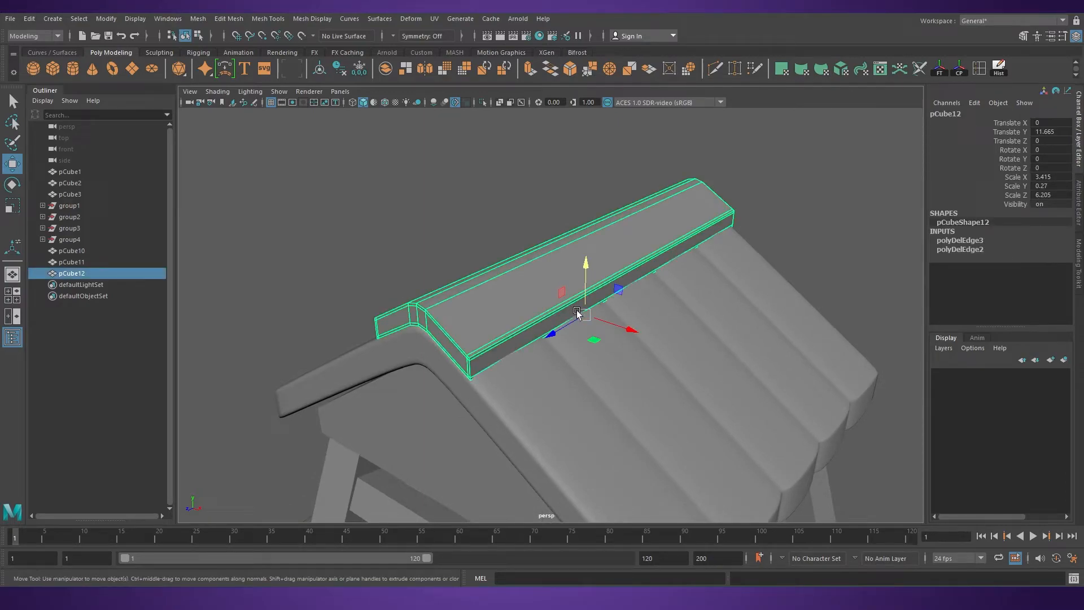
{"action": "key", "text": "r"}
{"action": "left_click_drag", "start_coordinate": [555, 266], "coordinate": [552, 267]}
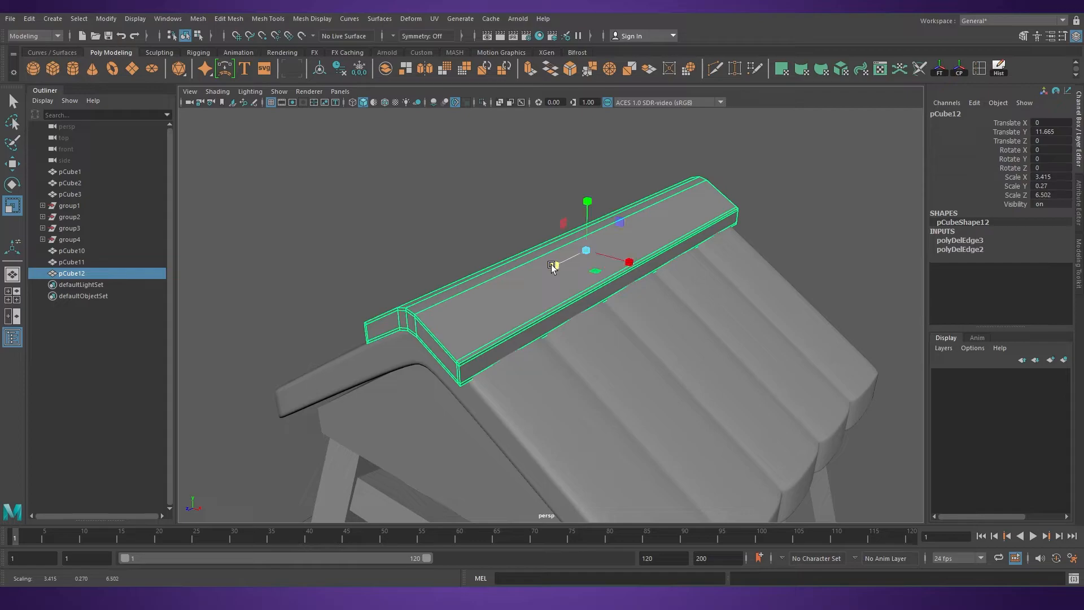
Adjust the ridge cap's thickness by scaling it vertically
{"action": "right_click_drag", "start_coordinate": [740, 338], "coordinate": [682, 353], "text": "alt"}
{"action": "left_click", "coordinate": [786, 299]}
{"action": "right_click_drag", "start_coordinate": [774, 308], "coordinate": [569, 364], "text": "alt"}
{"action": "left_click_drag", "start_coordinate": [569, 366], "coordinate": [547, 290], "text": "alt"}
{"action": "right_click_drag", "start_coordinate": [547, 290], "coordinate": [623, 266], "text": "alt"}
{"action": "left_click", "coordinate": [625, 267]}
{"action": "mouse_move", "coordinate": [625, 266]}
{"action": "left_mouse_down", "text": "alt"}
{"action": "mouse_move", "coordinate": [602, 243]}
{"action": "mouse_move", "coordinate": [628, 267]}
{"action": "left_mouse_up", "text": "alt"}
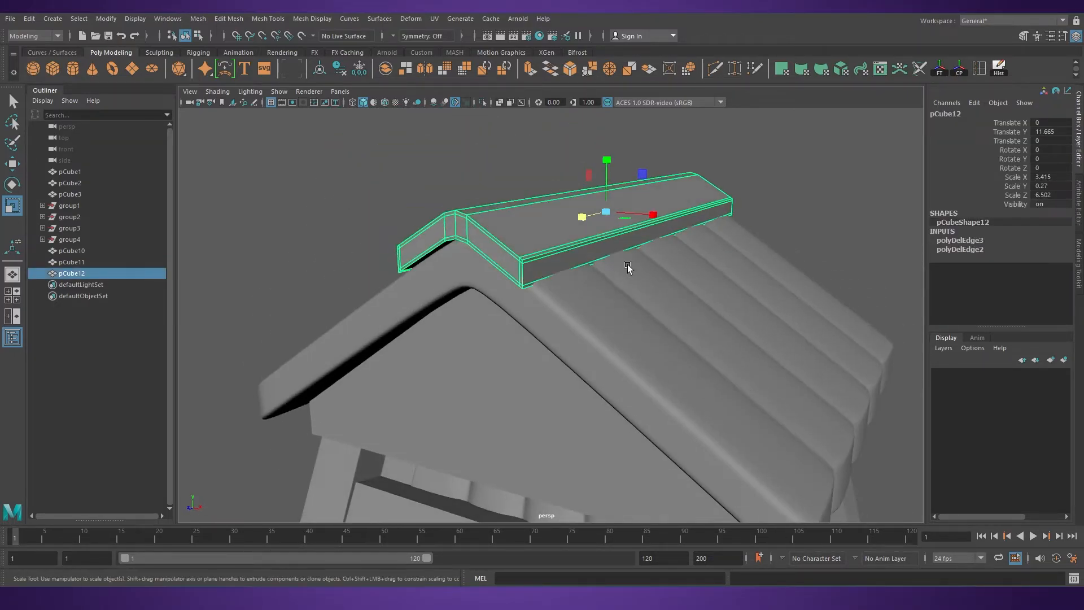
{"action": "left_click_drag", "start_coordinate": [611, 161], "coordinate": [617, 232]}
{"action": "right_click_drag", "start_coordinate": [618, 232], "coordinate": [655, 245], "text": "alt"}
Insert evenly spaced edge loops lengthwise along the ridge cap's right slope using the Multi split type
{"action": "right_click_drag", "start_coordinate": [595, 287], "coordinate": [595, 251]}
{"action": "left_click", "coordinate": [506, 331]}
{"action": "right_click_drag", "start_coordinate": [507, 331], "coordinate": [544, 375], "text": "ctrl"}
{"action": "left_click", "coordinate": [961, 131]}
{"action": "left_click", "coordinate": [1049, 168]}
{"action": "left_click", "coordinate": [1039, 201]}
Insert edge loops lengthwise along the ridge cap's left slope with split type Multi and 2 divisions, then return to object mode
{"action": "left_click_drag", "start_coordinate": [550, 277], "coordinate": [629, 271], "text": "alt"}
{"action": "left_click", "coordinate": [602, 260]}
{"action": "right_click_drag", "start_coordinate": [602, 260], "coordinate": [625, 309], "text": "ctrl"}
{"action": "left_click", "coordinate": [979, 131]}
{"action": "left_click", "coordinate": [1054, 168]}
{"action": "left_click_drag", "start_coordinate": [703, 240], "coordinate": [655, 269], "text": "alt"}
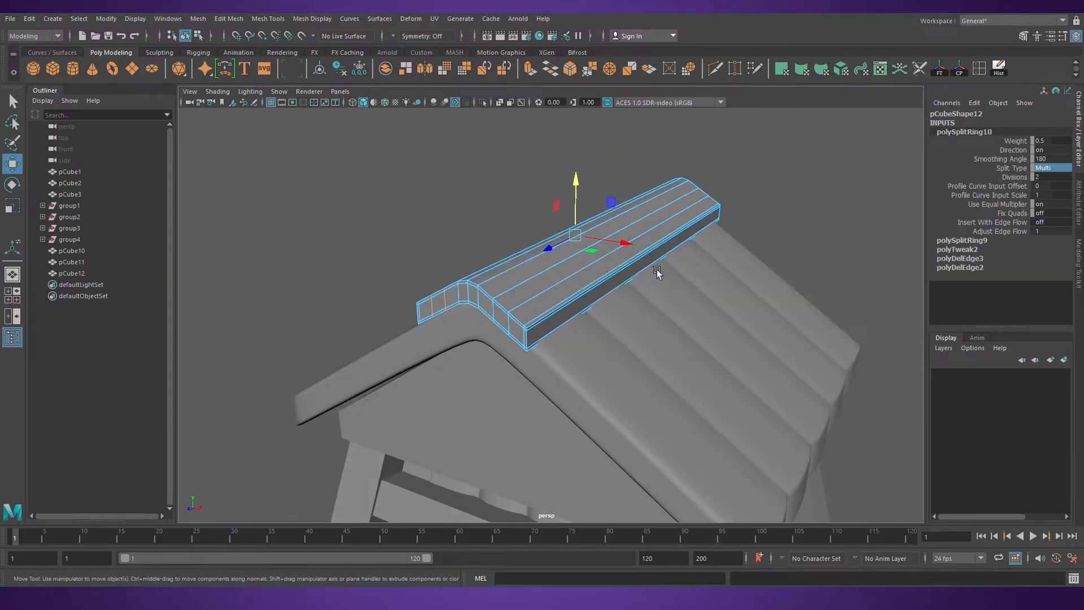
{"action": "scroll", "coordinate": [657, 266], "scroll_direction": "up", "scroll_amount": 2}
{"action": "right_click_drag", "start_coordinate": [687, 200], "coordinate": [710, 172]}
{"action": "left_click", "coordinate": [632, 161]}
{"action": "left_click", "coordinate": [651, 204]}
Bevel the four inserted lengthwise edge loops on the ridge cap with fraction 0.1 and 2 segments
{"action": "left_click_drag", "start_coordinate": [647, 267], "coordinate": [604, 273], "text": "alt"}
{"action": "right_click_drag", "start_coordinate": [604, 273], "coordinate": [598, 247]}
{"action": "left_click", "coordinate": [616, 273]}
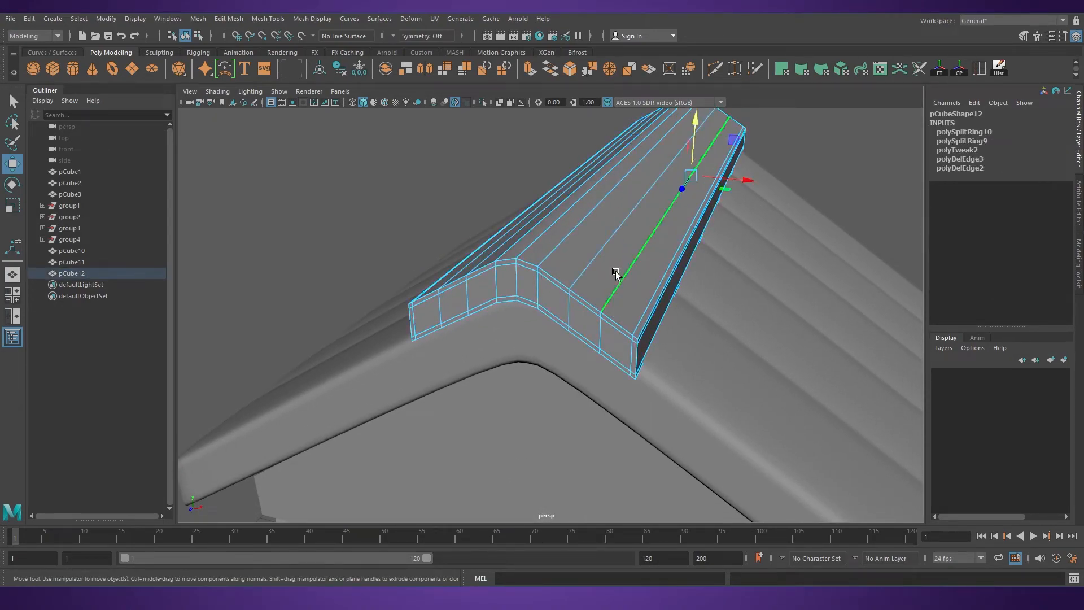
{"action": "double_click", "coordinate": [593, 258], "text": "shift"}
{"action": "left_click_drag", "start_coordinate": [577, 266], "coordinate": [592, 271], "text": "alt"}
{"action": "double_click", "coordinate": [580, 256], "text": "shift"}
{"action": "double_click", "coordinate": [562, 256], "text": "shift"}
{"action": "right_click", "coordinate": [712, 251], "text": "shift"}
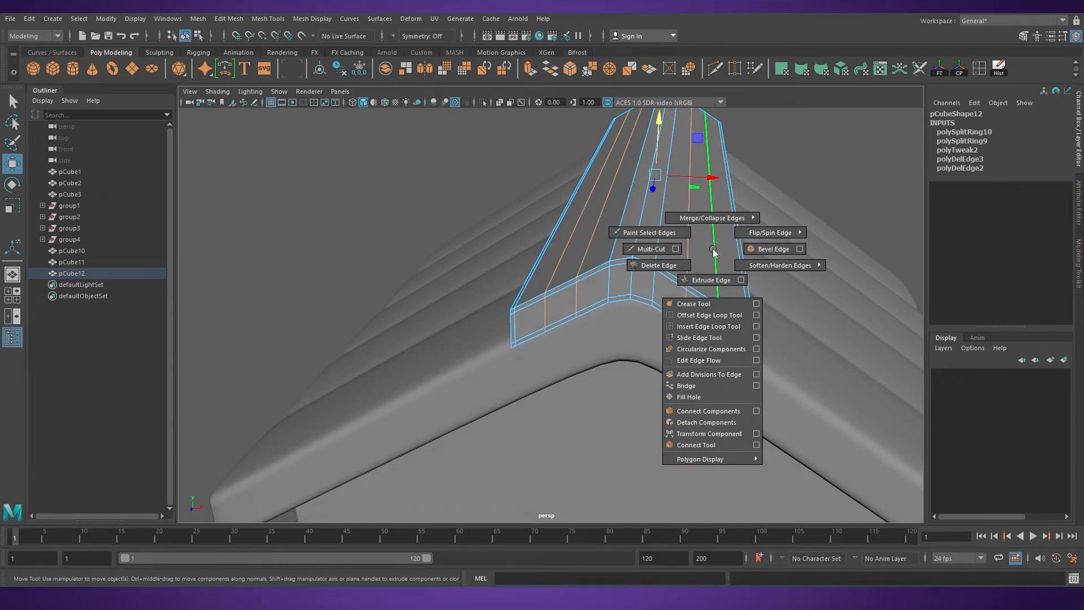
{"action": "left_click", "coordinate": [778, 252]}
{"action": "mouse_move", "coordinate": [748, 329]}
{"action": "left_mouse_down"}
{"action": "mouse_move", "coordinate": [734, 329]}
{"action": "mouse_move", "coordinate": [761, 341]}
{"action": "left_mouse_up"}
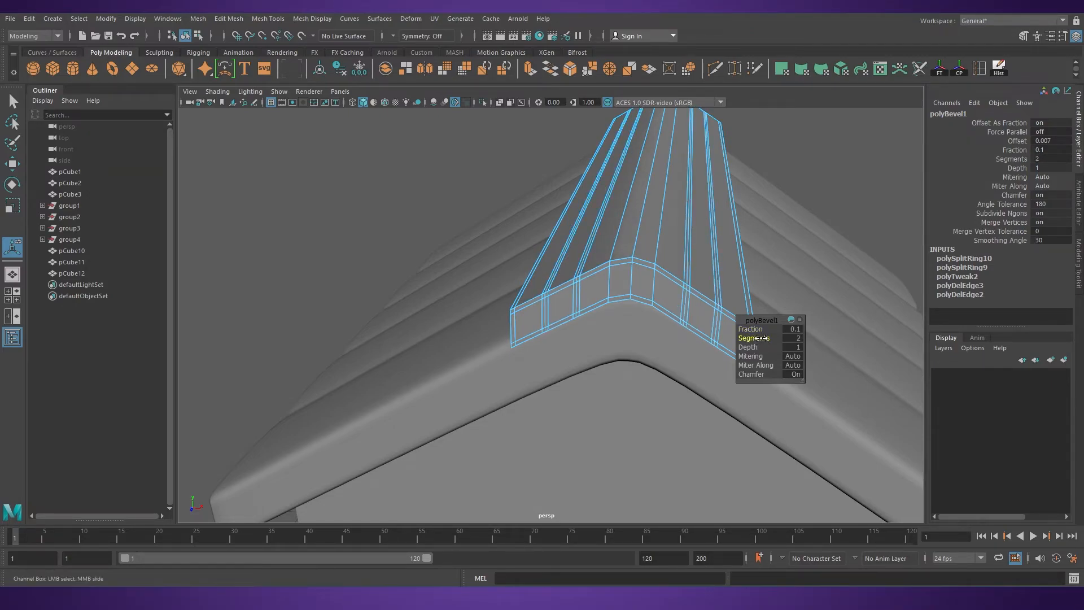
Sink the middle edge loops of the bevels to form lengthwise grooves in the ridge cap, then return to object mode
{"action": "left_click_drag", "start_coordinate": [793, 285], "coordinate": [733, 288], "text": "alt"}
{"action": "key", "text": "w"}
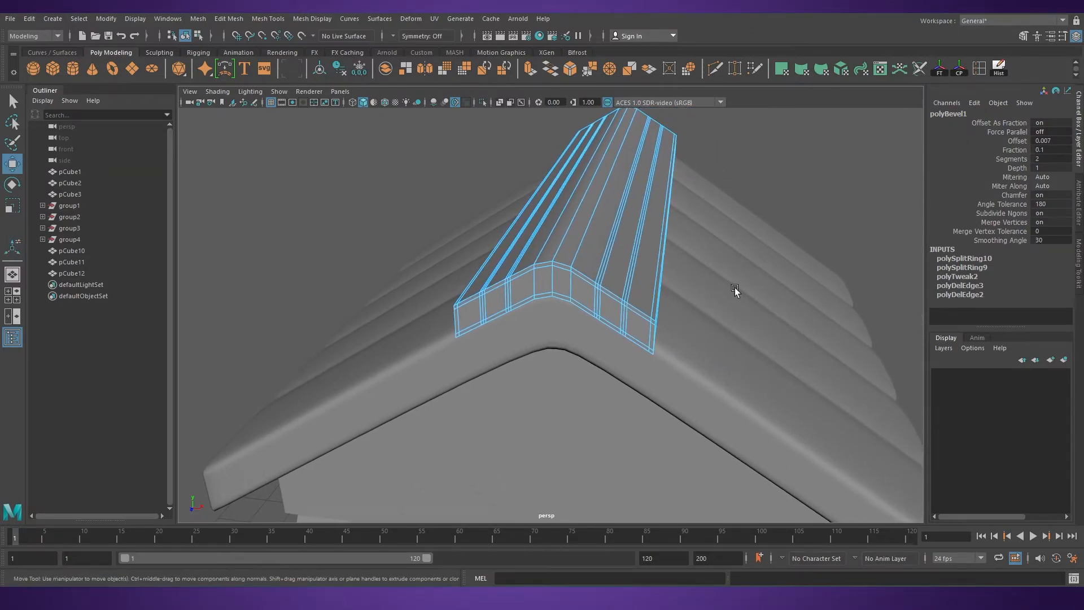
{"action": "scroll", "coordinate": [734, 289], "scroll_direction": "up", "scroll_amount": 3}
{"action": "right_click_drag", "start_coordinate": [653, 277], "coordinate": [658, 225]}
{"action": "left_click", "coordinate": [639, 242]}
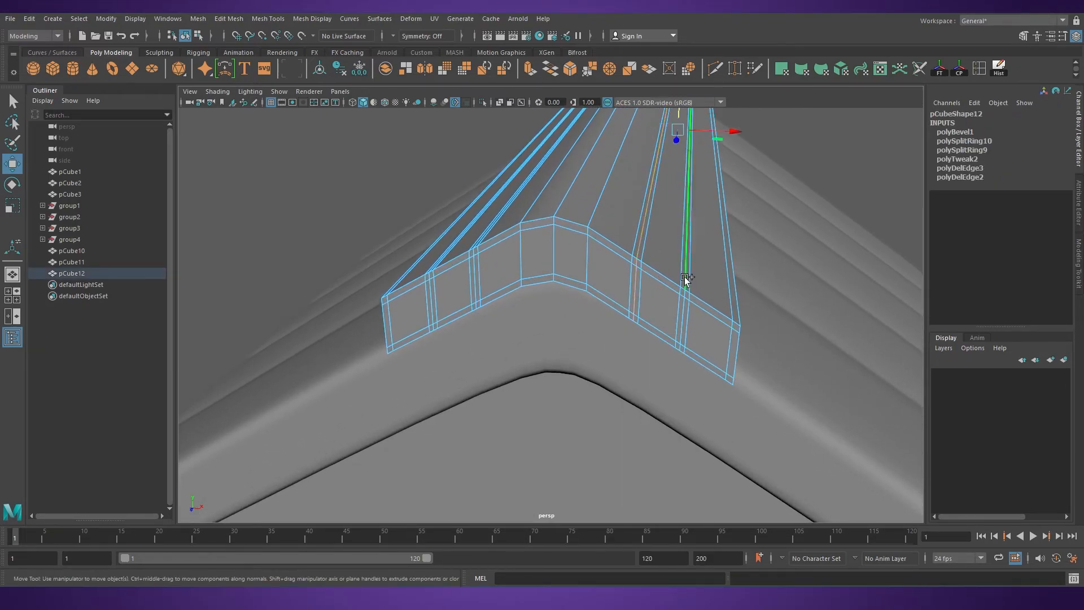
{"action": "left_click_drag", "start_coordinate": [431, 288], "coordinate": [607, 332], "text": "alt"}
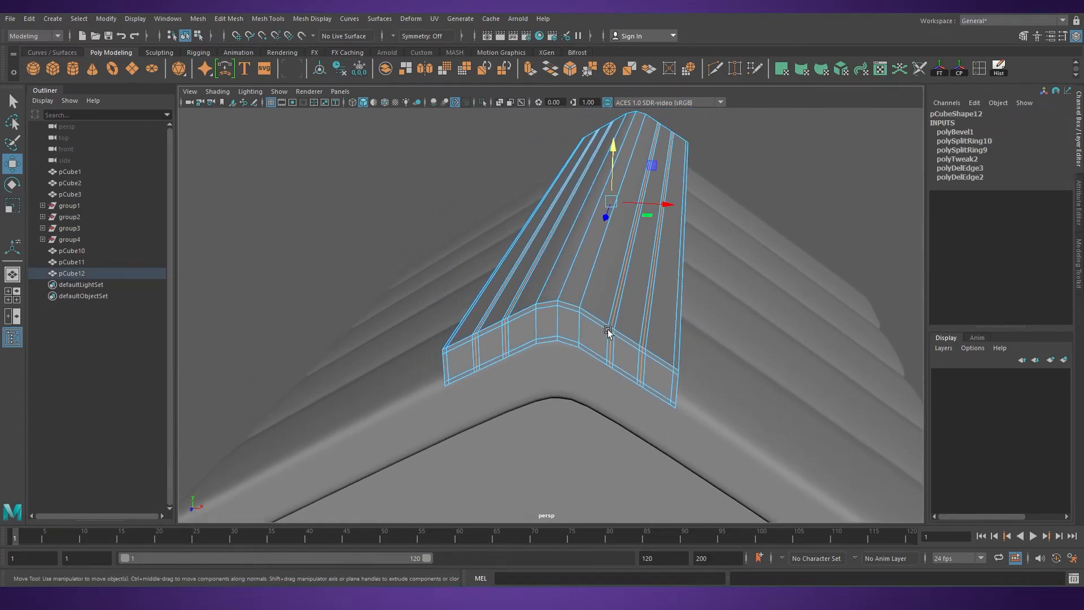
{"action": "left_click_drag", "start_coordinate": [615, 163], "coordinate": [547, 247], "text": "alt"}
{"action": "scroll", "coordinate": [541, 277], "scroll_direction": "down", "scroll_amount": 3}
{"action": "right_click_drag", "start_coordinate": [506, 284], "coordinate": [560, 267]}
{"action": "left_click", "coordinate": [748, 228]}
Insert evenly spaced edge loops across the ridge cap's length with split type Multi and 5 divisions
{"action": "scroll", "coordinate": [741, 271], "scroll_direction": "down", "scroll_amount": 1}
{"action": "scroll", "coordinate": [740, 272], "scroll_direction": "down", "scroll_amount": 2}
{"action": "left_click_drag", "start_coordinate": [683, 308], "coordinate": [598, 269], "text": "alt"}
{"action": "left_click", "coordinate": [597, 269]}
{"action": "right_click_drag", "start_coordinate": [566, 263], "coordinate": [562, 193]}
{"action": "left_click", "coordinate": [608, 249]}
{"action": "right_click_drag", "start_coordinate": [608, 250], "coordinate": [594, 291], "text": "ctrl"}
{"action": "left_click", "coordinate": [962, 132]}
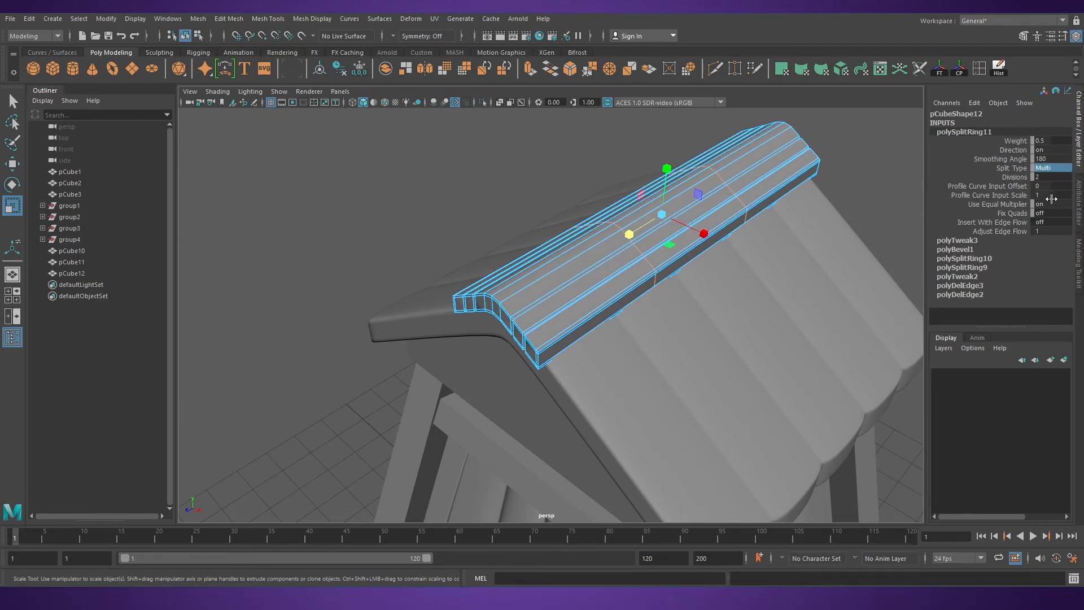
{"action": "left_click", "coordinate": [1019, 178]}
{"action": "middle_click_drag", "start_coordinate": [813, 220], "coordinate": [832, 220]}
{"action": "key", "text": "r"}
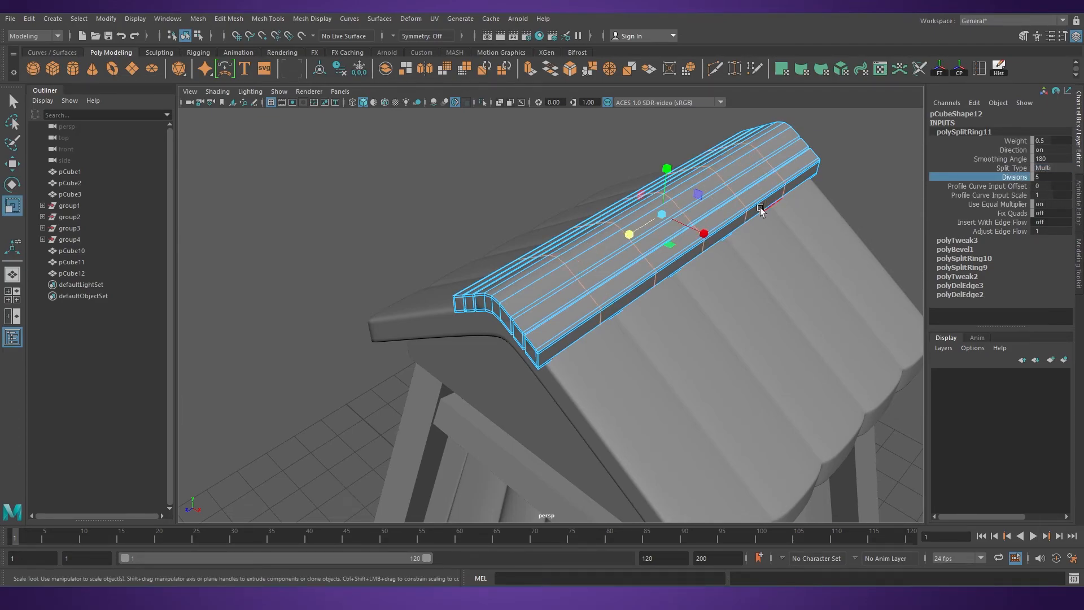
Return to object mode, turn on the ridge cap's smooth preview, and deselect it to check the whole windmill
{"action": "right_click_drag", "start_coordinate": [579, 253], "coordinate": [660, 205]}
{"action": "left_click", "coordinate": [529, 175]}
{"action": "left_click", "coordinate": [632, 236]}
{"action": "key", "text": "3"}
{"action": "left_click", "coordinate": [528, 175]}
{"action": "mouse_move", "coordinate": [768, 287]}
{"action": "left_mouse_down", "text": "alt"}
{"action": "mouse_move", "coordinate": [764, 252]}
{"action": "mouse_move", "coordinate": [759, 303]}
{"action": "left_mouse_up", "text": "alt"}
{"action": "right_click_drag", "start_coordinate": [759, 304], "coordinate": [630, 263], "text": "alt"}
{"action": "left_click_drag", "start_coordinate": [630, 263], "coordinate": [588, 235], "text": "alt"}
{"action": "right_click_drag", "start_coordinate": [588, 235], "coordinate": [626, 280], "text": "alt"}
{"action": "left_click_drag", "start_coordinate": [658, 288], "coordinate": [589, 303], "text": "alt"}
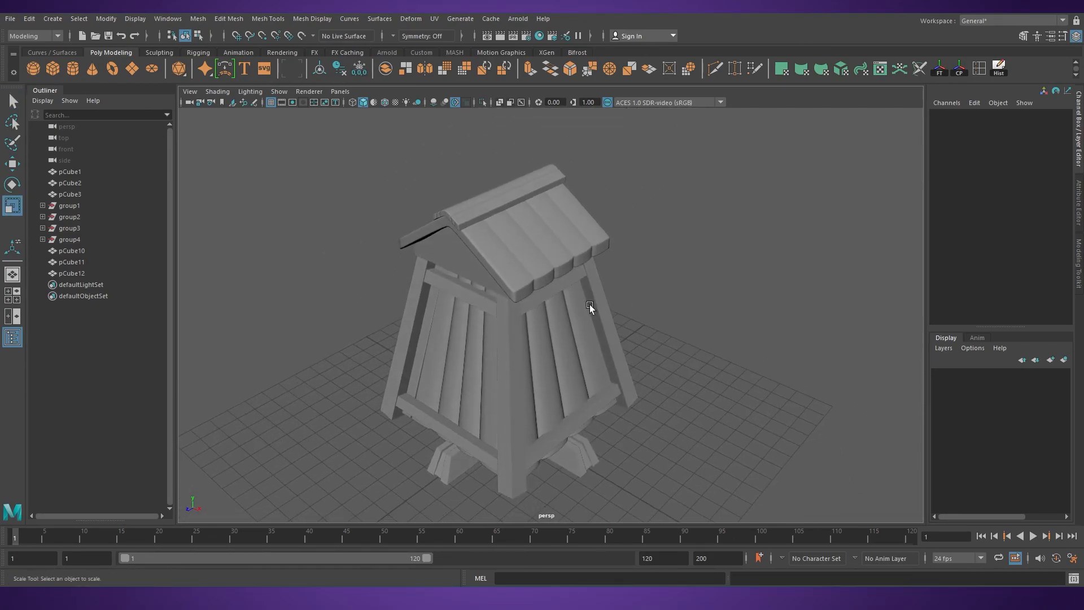